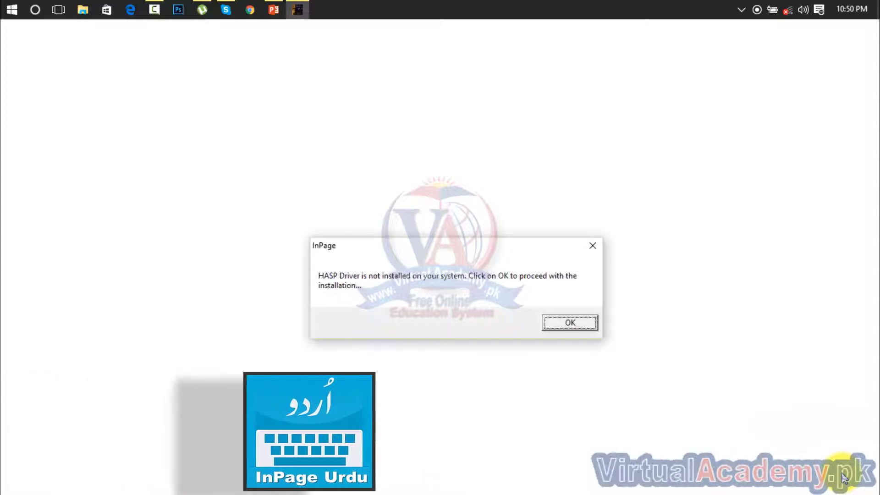
# Step: Dismiss the HASP driver message and the InPageMFC registry warning to reach the main window
pyautogui.press('Return')
pyautogui.press('Return')
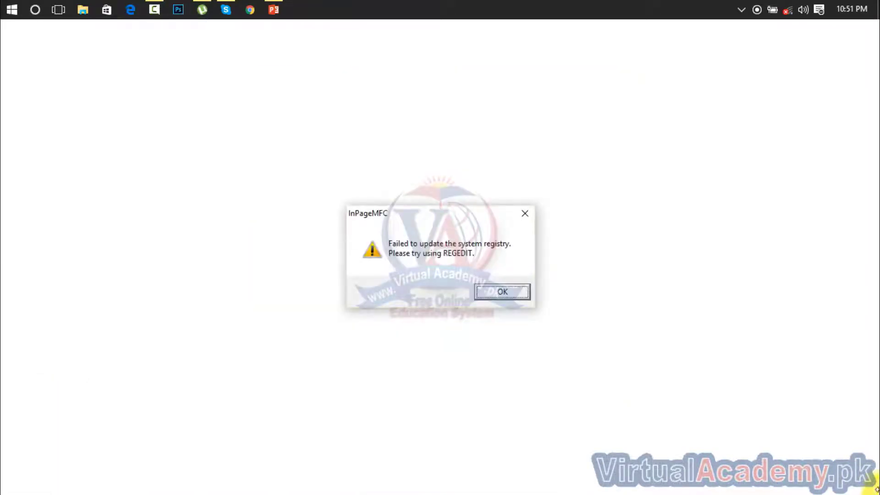
pyautogui.press('Return')
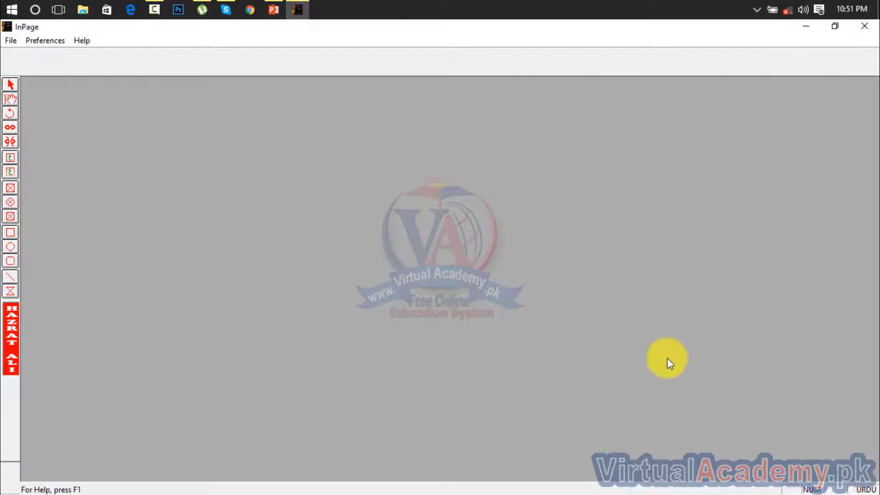
# Step: Create a new document, accepting the default A4 portrait, right-to-left settings
pyautogui.click(10, 40)
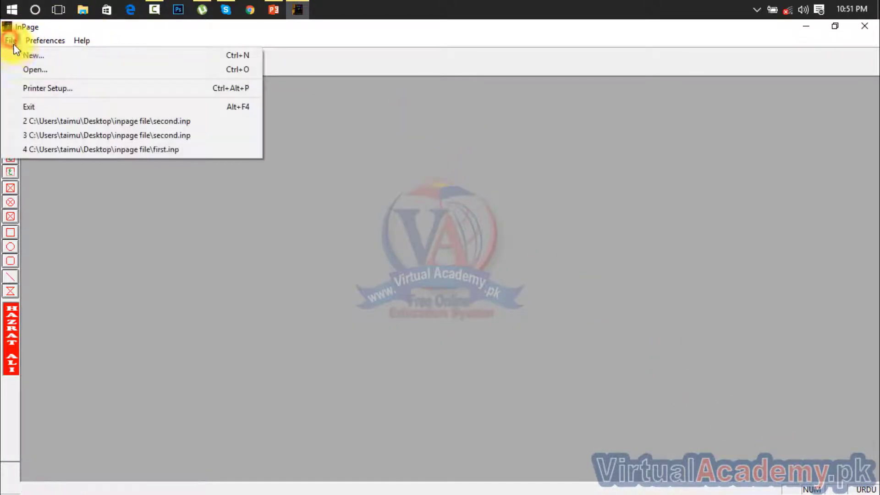
pyautogui.click(26, 55)
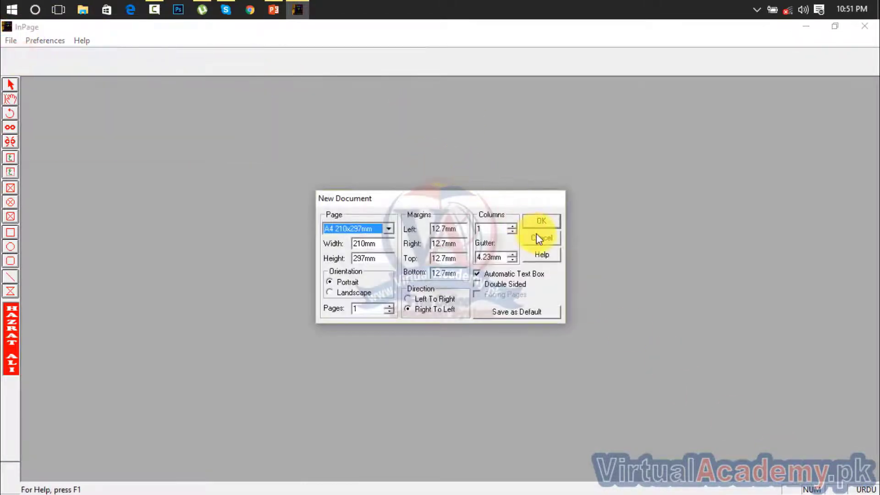
pyautogui.click(550, 224)
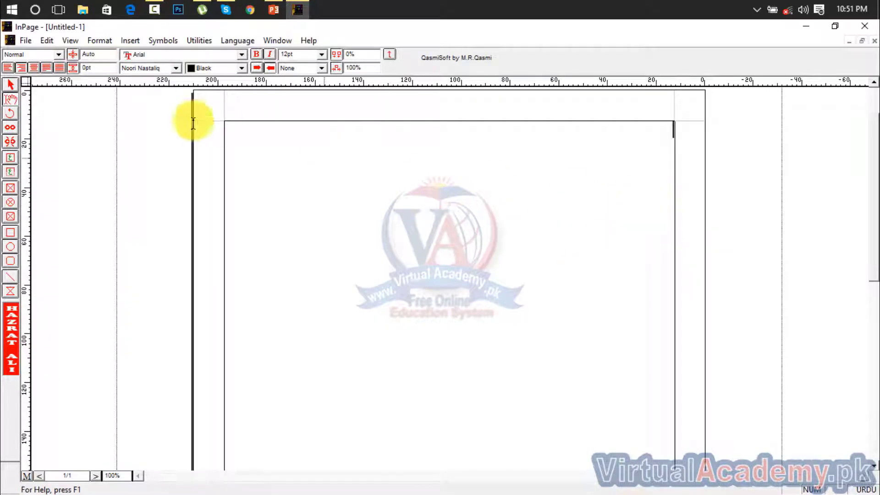
# Step: Insert 5 new pages so the document totals 6 pages
pyautogui.click(127, 40)
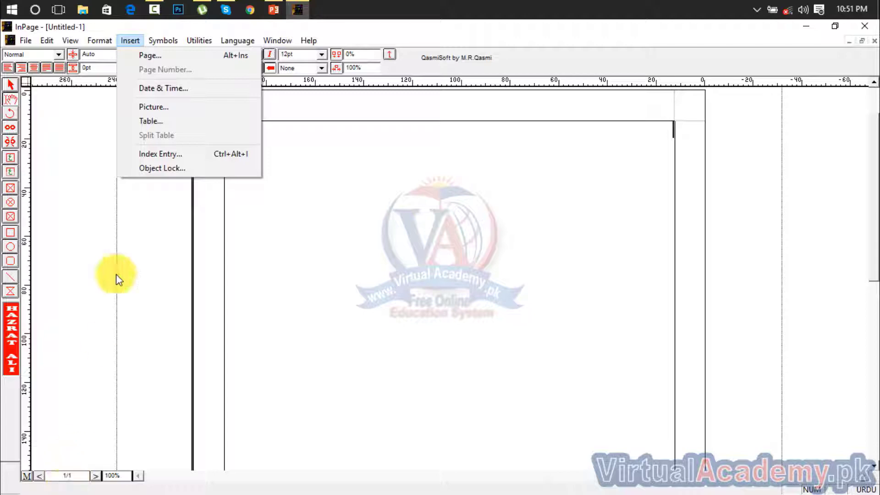
pyautogui.click(151, 55)
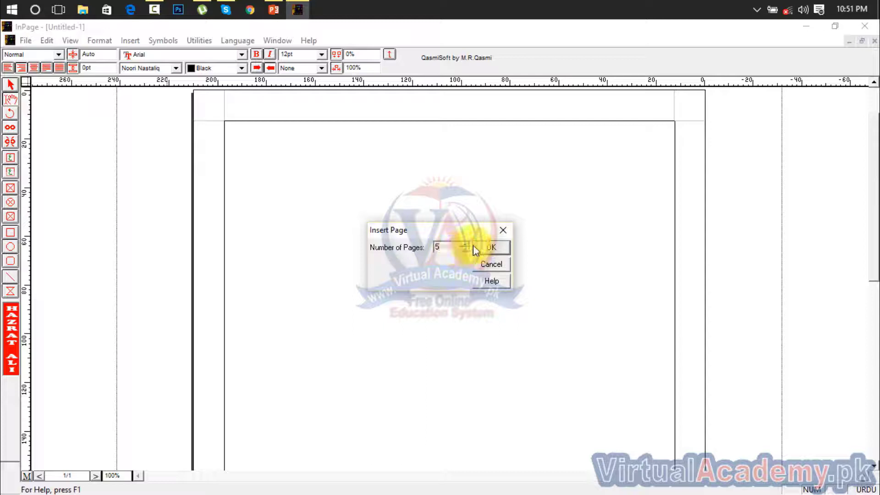
pyautogui.click(485, 245)
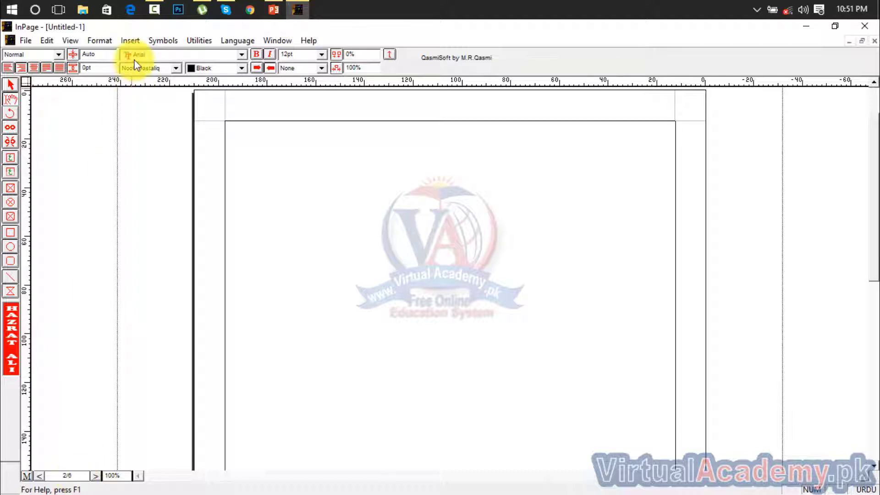
# Step: Look through the Insert and Format menus without choosing anything, then switch to the master page
pyautogui.click(132, 41)
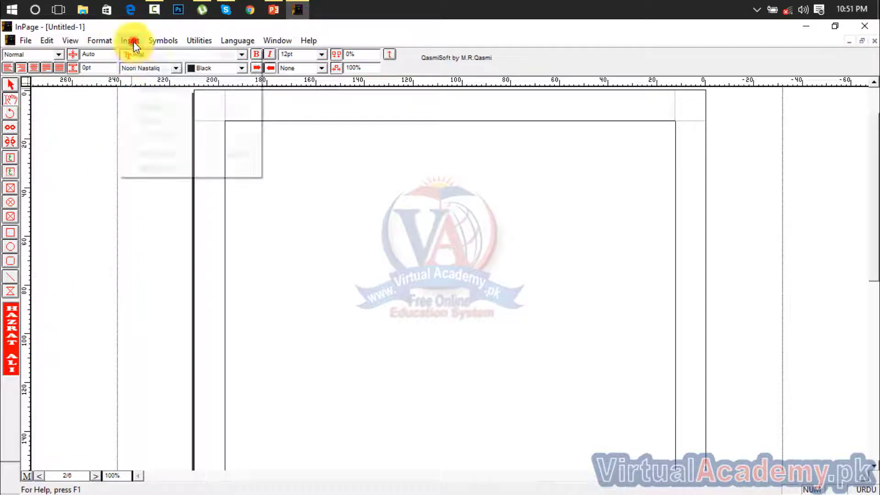
pyautogui.click(324, 277)
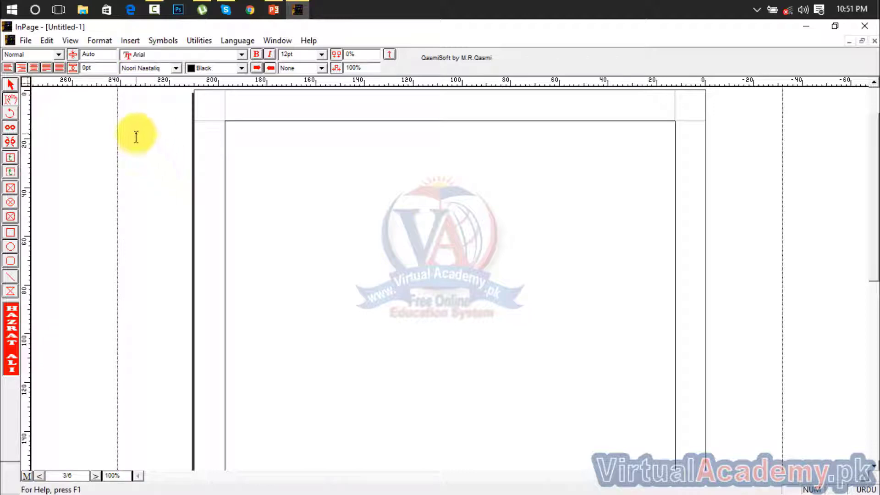
pyautogui.click(107, 42)
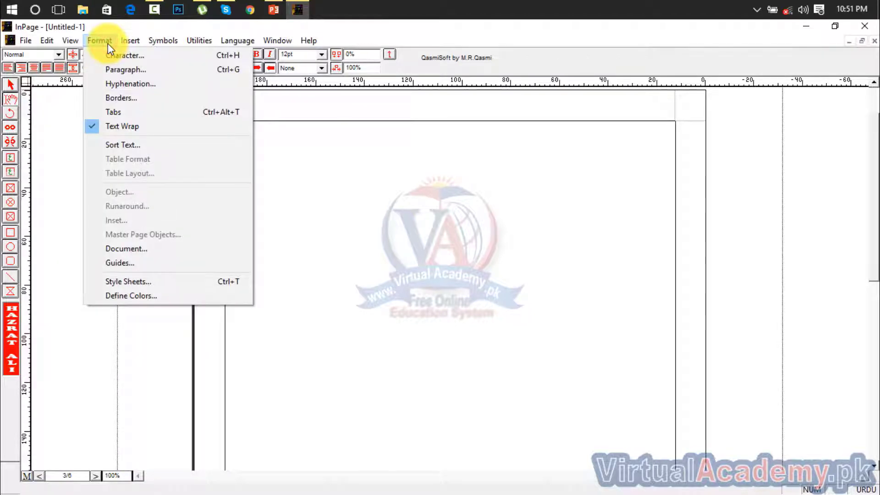
pyautogui.moveTo(130, 40)
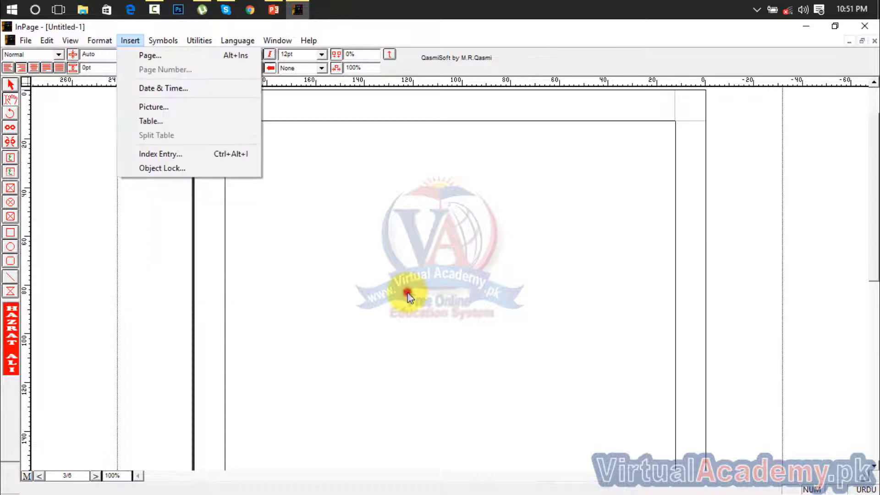
pyautogui.click(408, 294)
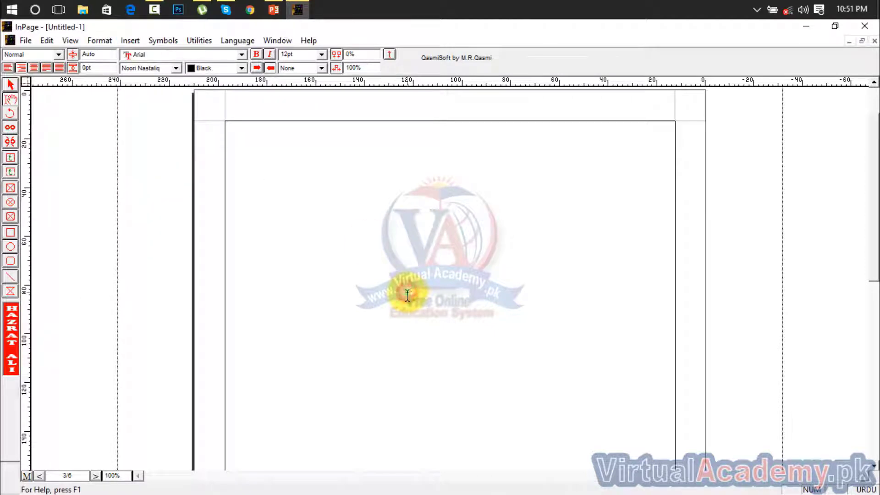
pyautogui.click(27, 476)
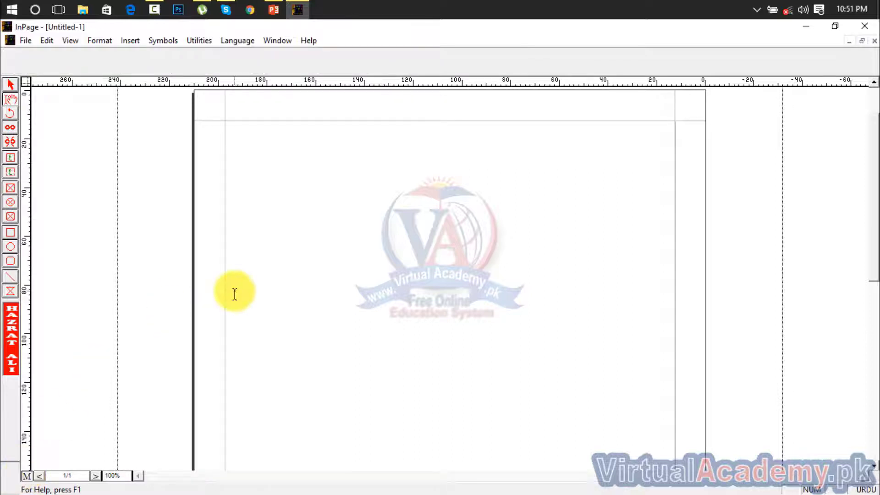
# Step: Draw a text frame across the top centre of the master page and place the caret in it
pyautogui.click(10, 170)
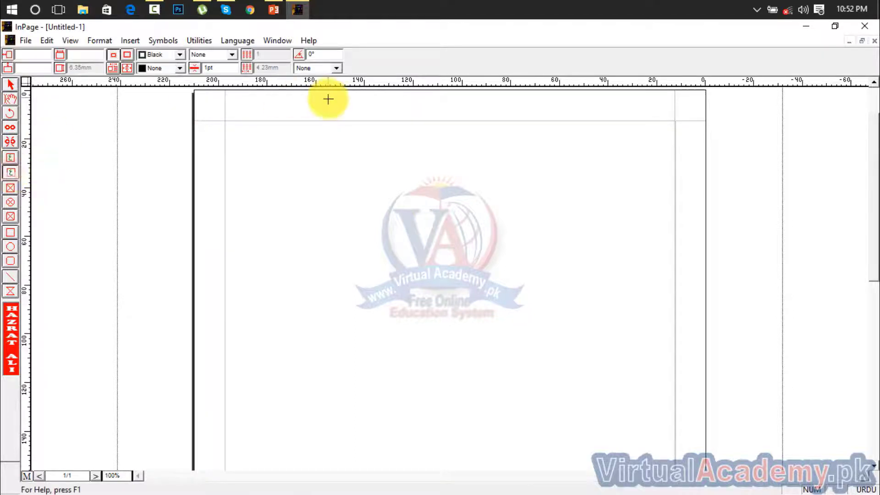
pyautogui.moveTo(368, 120); pyautogui.dragTo(496, 141)
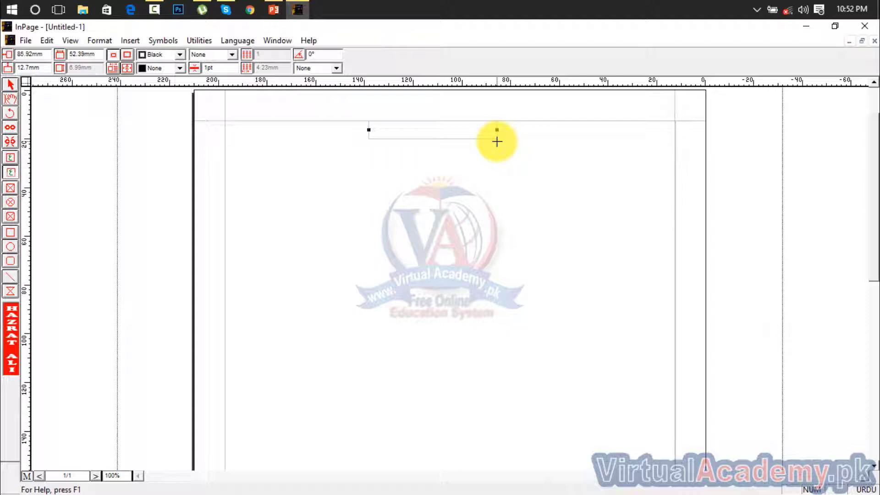
pyautogui.click(11, 100)
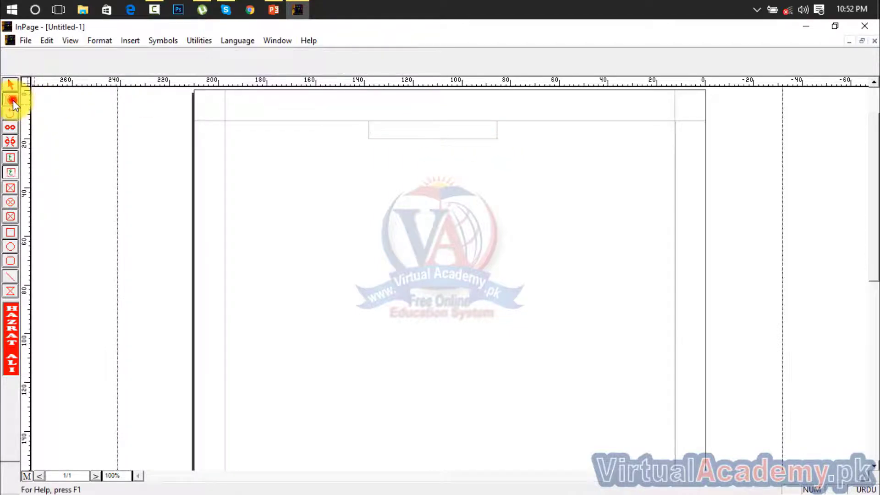
pyautogui.click(403, 130)
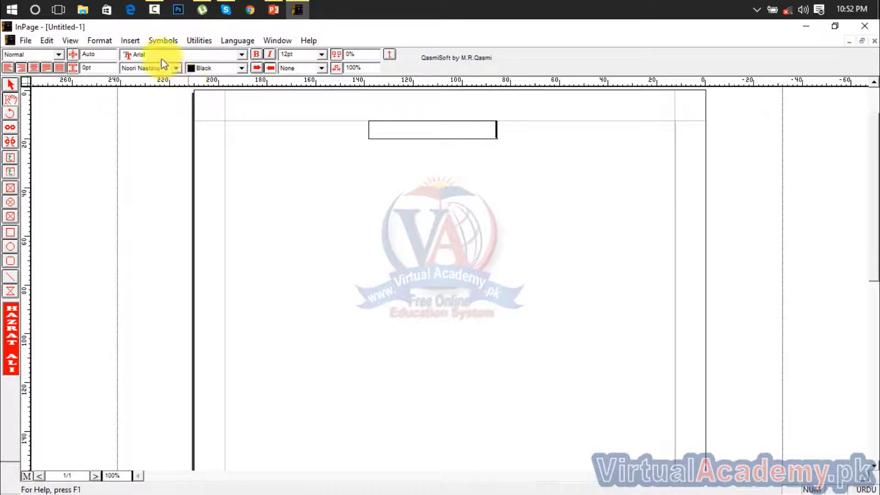
# Step: Insert the automatic page-number marker # into the top box and select it
pyautogui.click(134, 41)
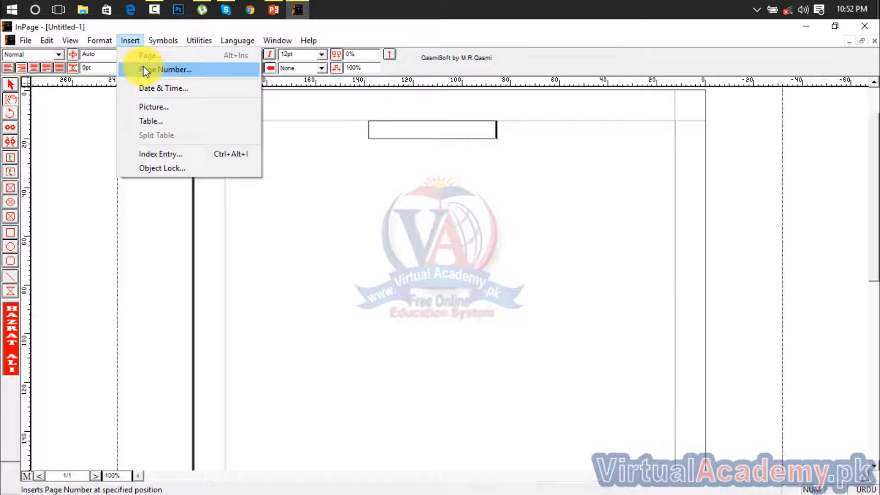
pyautogui.click(143, 68)
pyautogui.moveTo(471, 130); pyautogui.dragTo(555, 137)
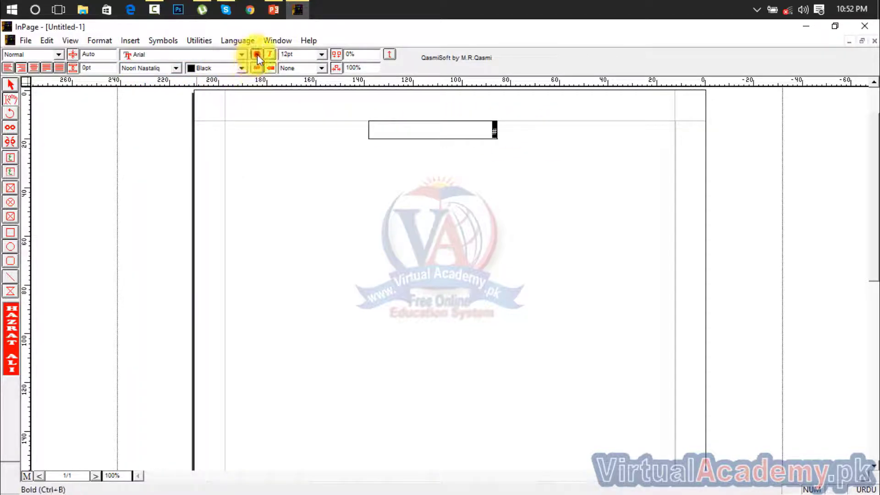
# Step: Set the page-number marker to 24pt, after trying 36pt and 18pt, and centre it
pyautogui.click(321, 54)
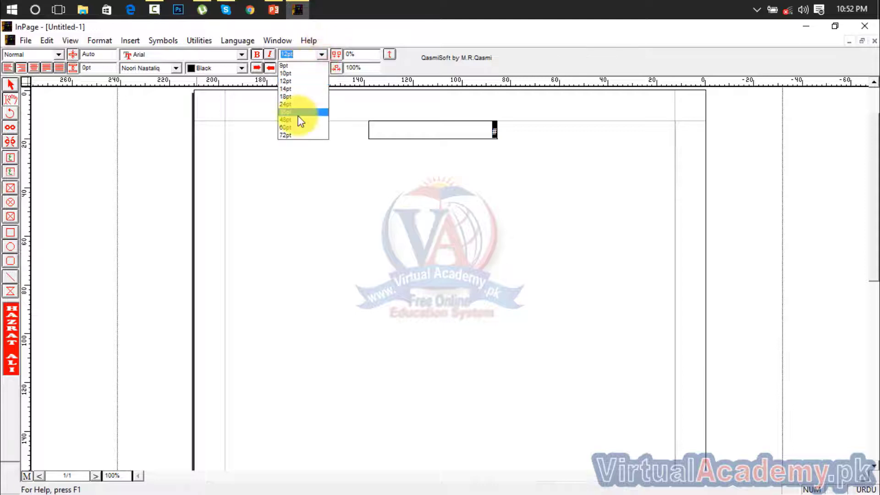
pyautogui.click(298, 113)
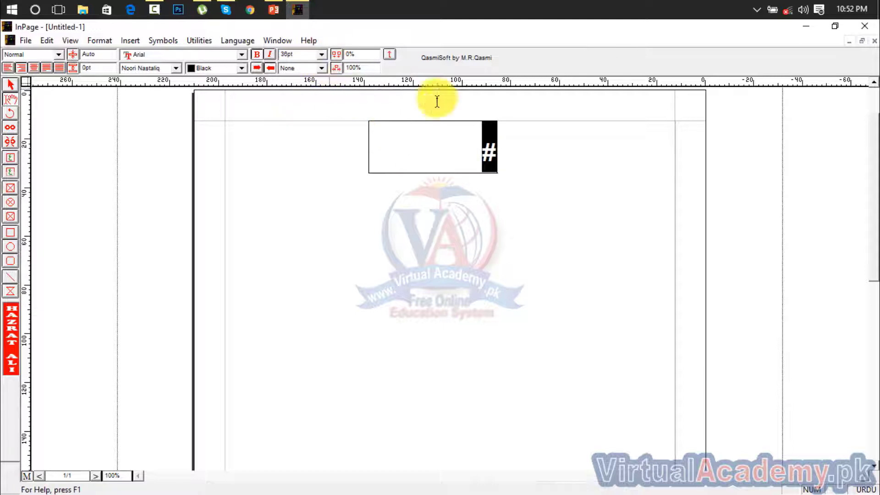
pyautogui.click(322, 52)
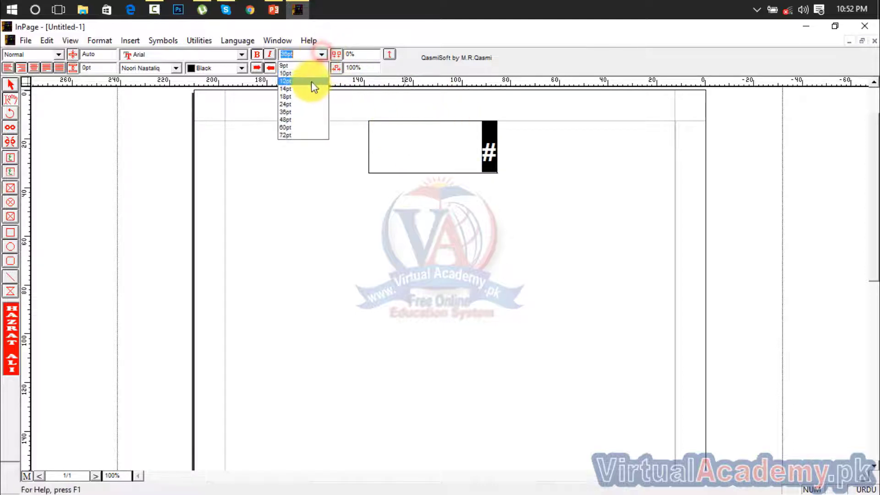
pyautogui.click(305, 96)
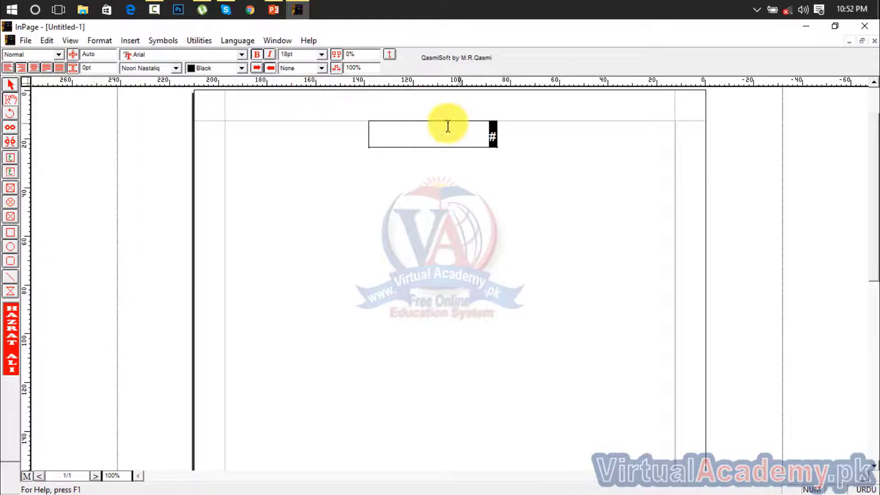
pyautogui.click(322, 54)
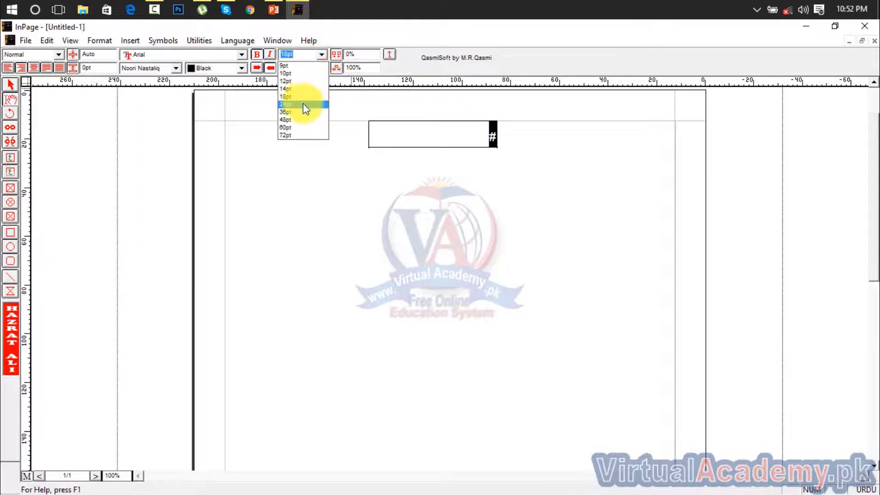
pyautogui.click(304, 105)
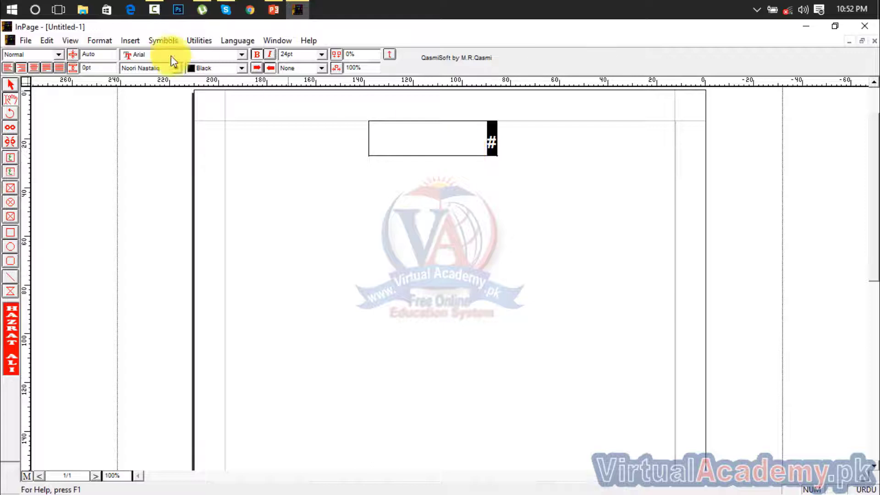
pyautogui.click(34, 67)
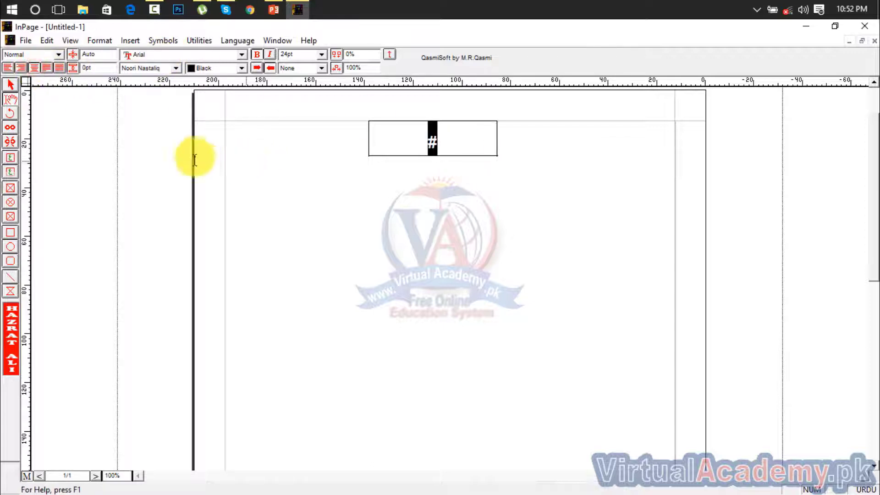
# Step: Exit the master page and step through the pages to check each shows its own number
pyautogui.click(26, 477)
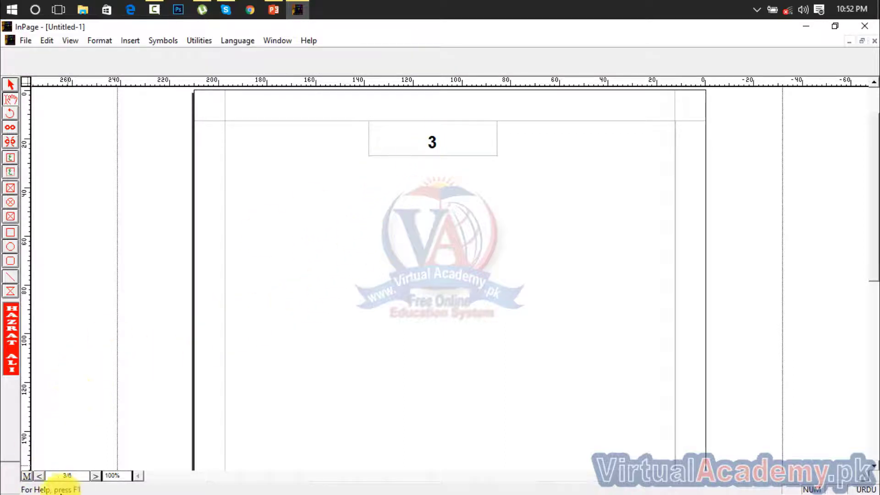
pyautogui.click(39, 476)
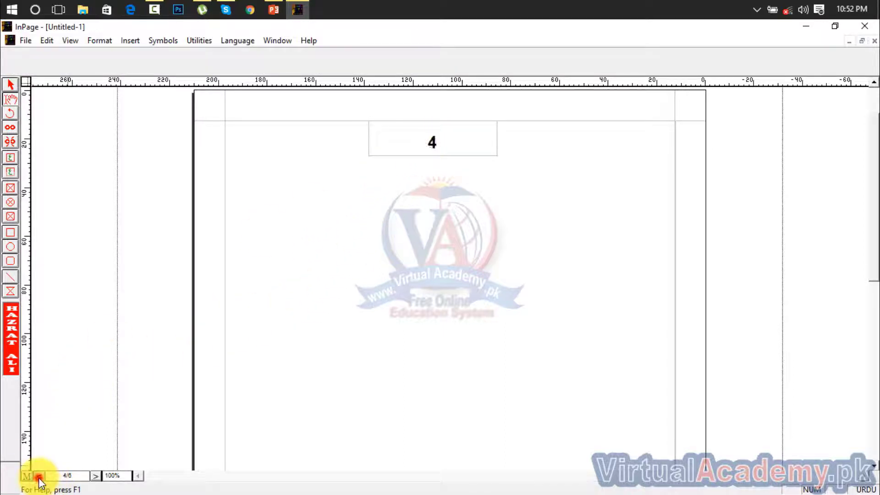
pyautogui.click(95, 476)
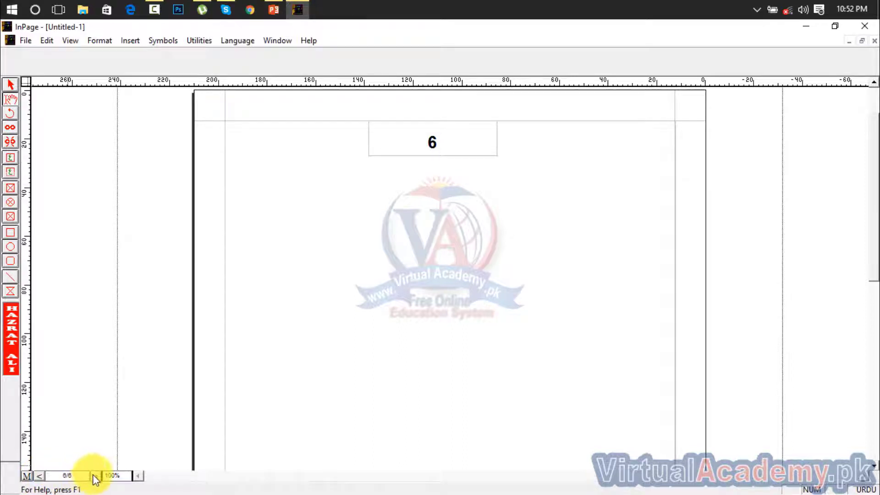
pyautogui.click(94, 476)
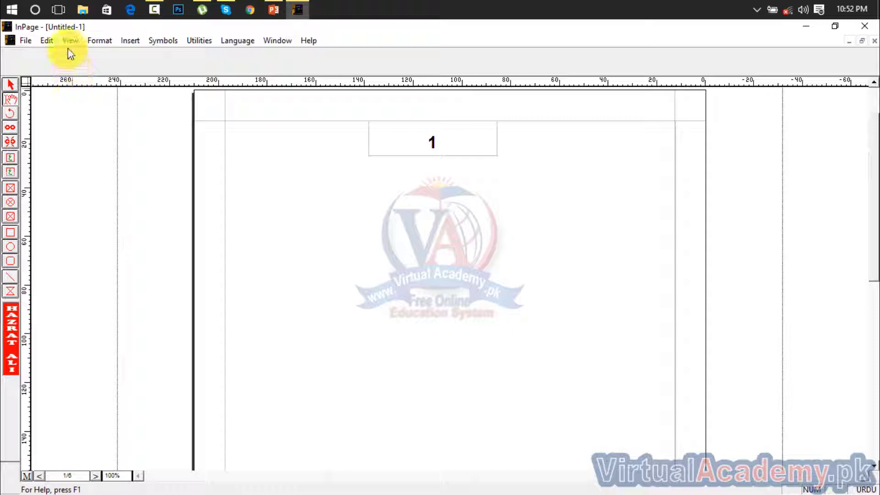
pyautogui.click(126, 39)
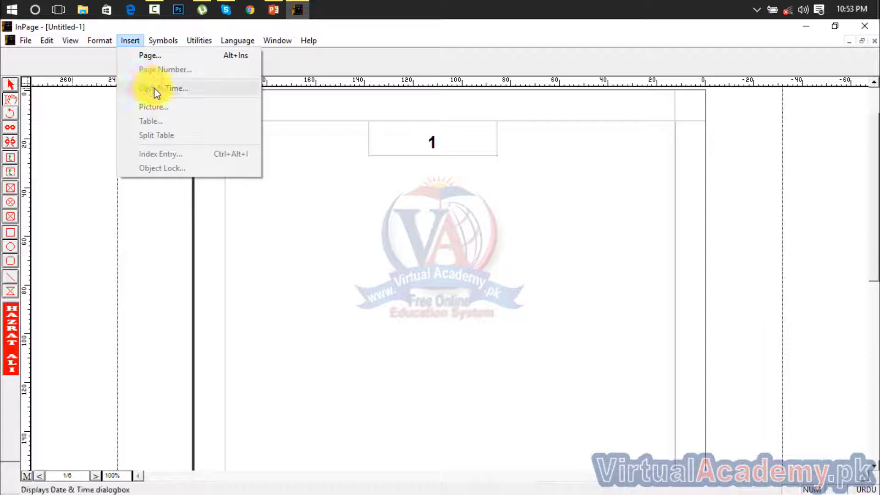
pyautogui.click(477, 307)
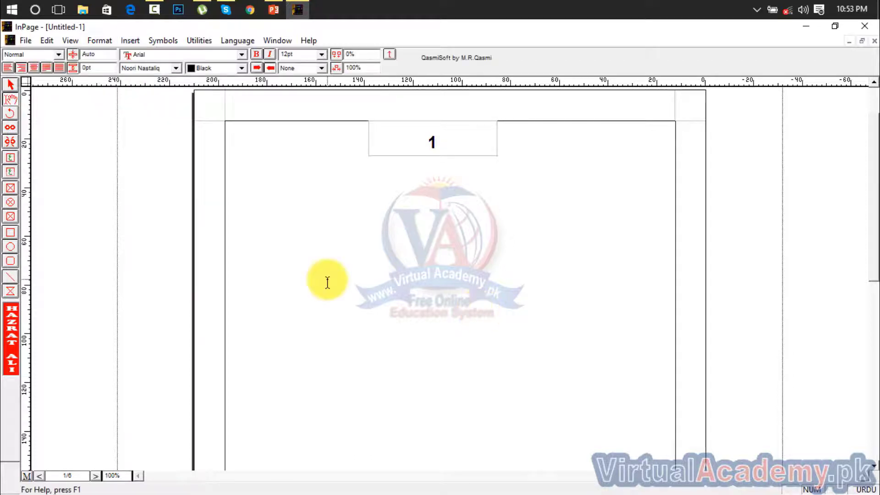
pyautogui.click(11, 83)
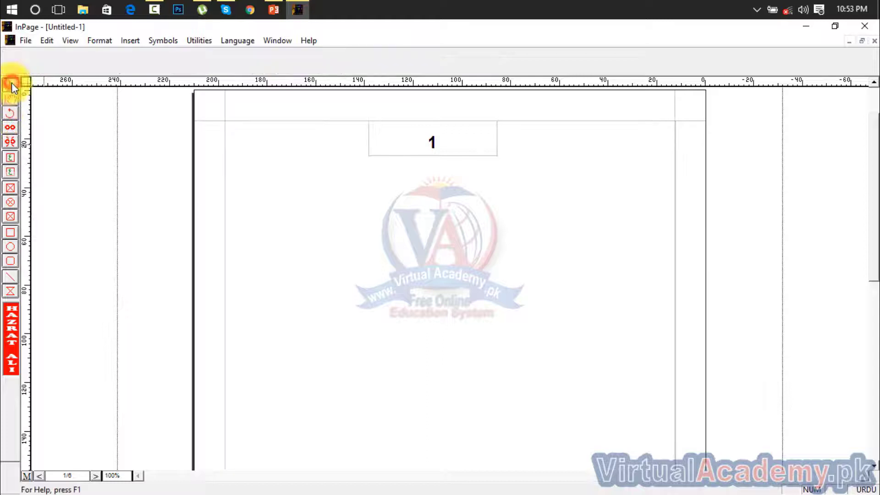
pyautogui.click(135, 40)
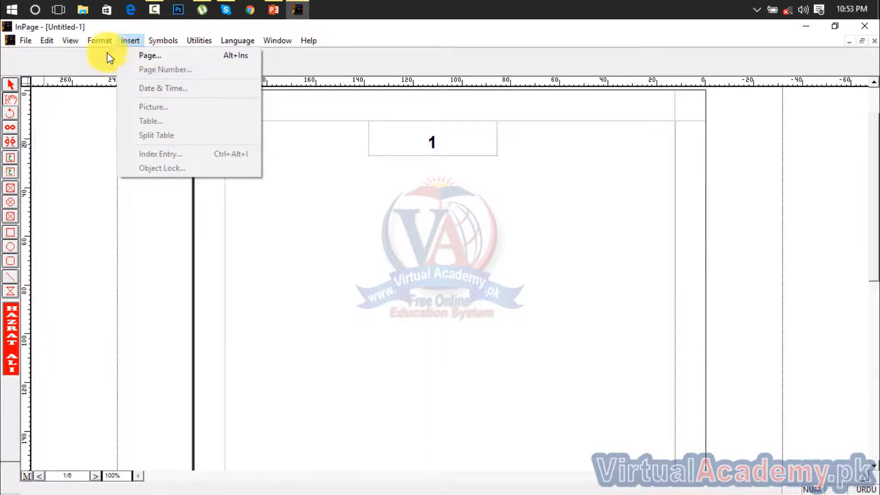
pyautogui.click(11, 94)
pyautogui.click(133, 39)
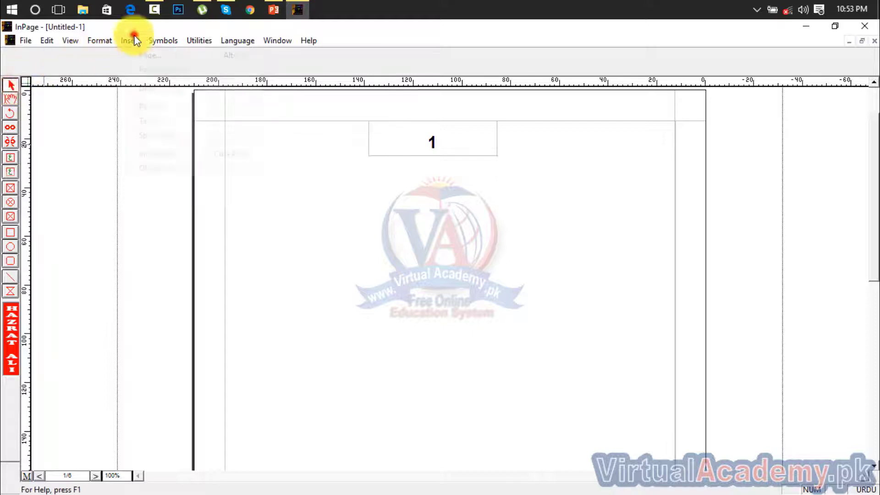
pyautogui.click(394, 321)
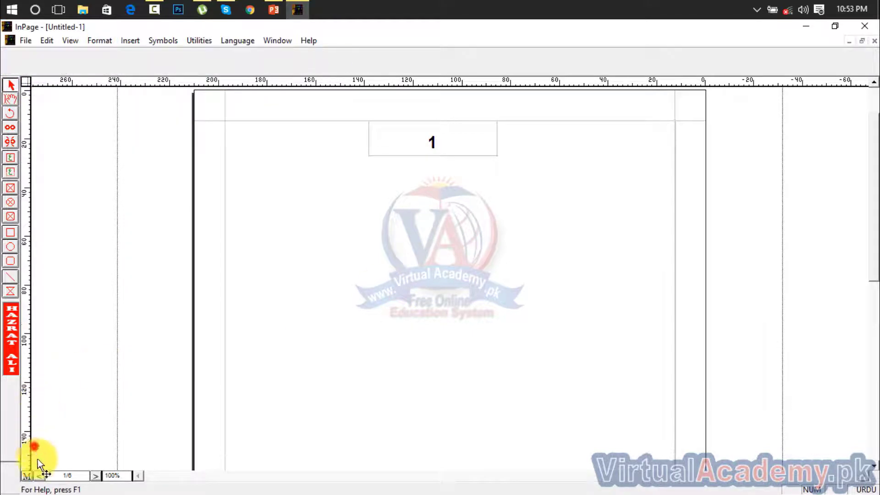
pyautogui.click(29, 474)
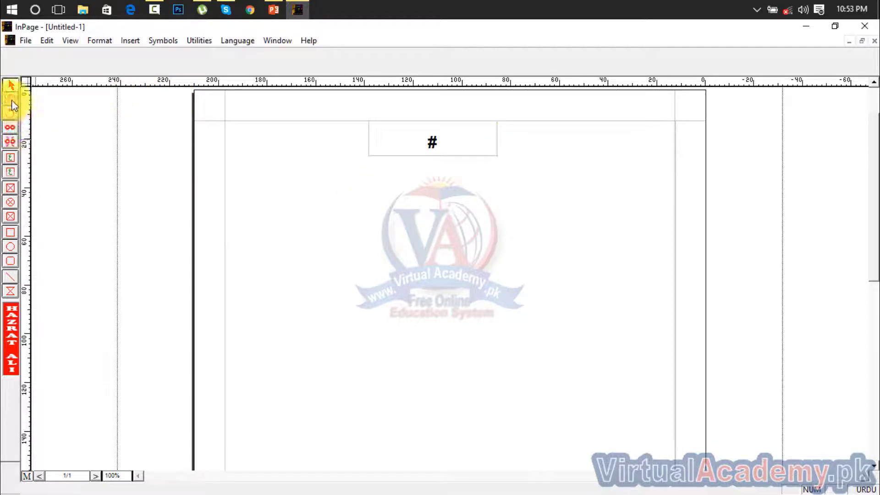
pyautogui.click(11, 173)
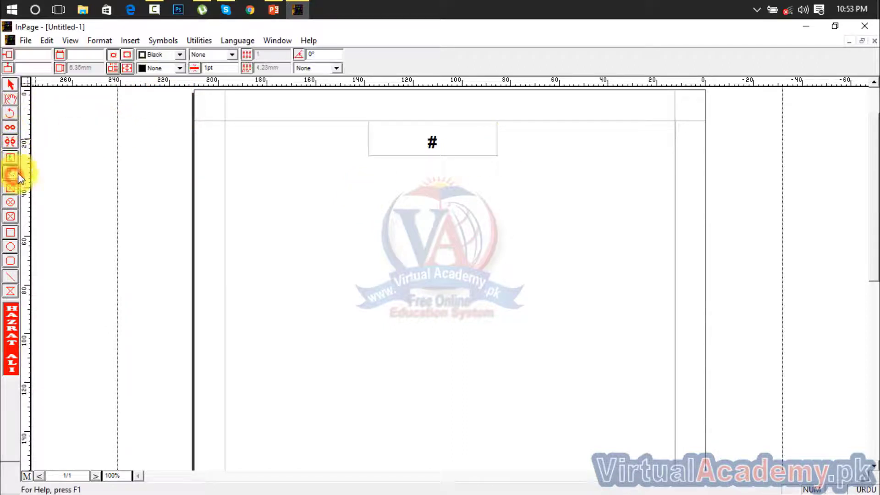
pyautogui.moveTo(226, 121); pyautogui.dragTo(328, 138)
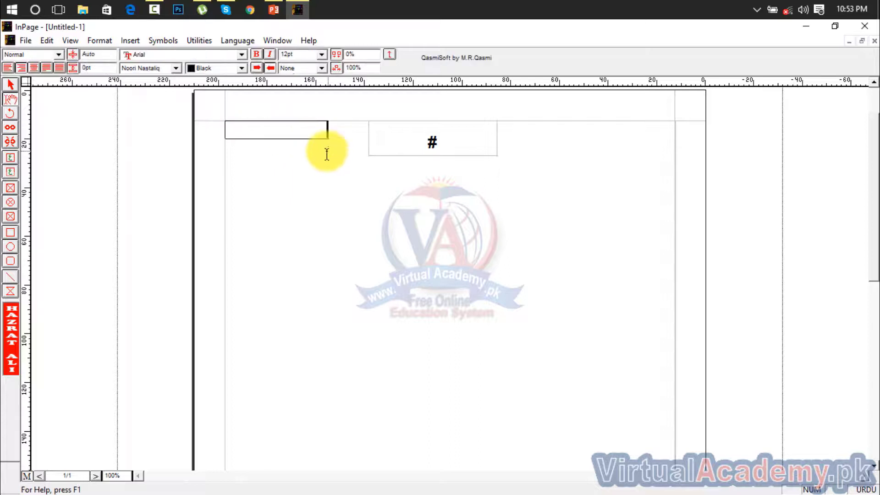
pyautogui.click(131, 41)
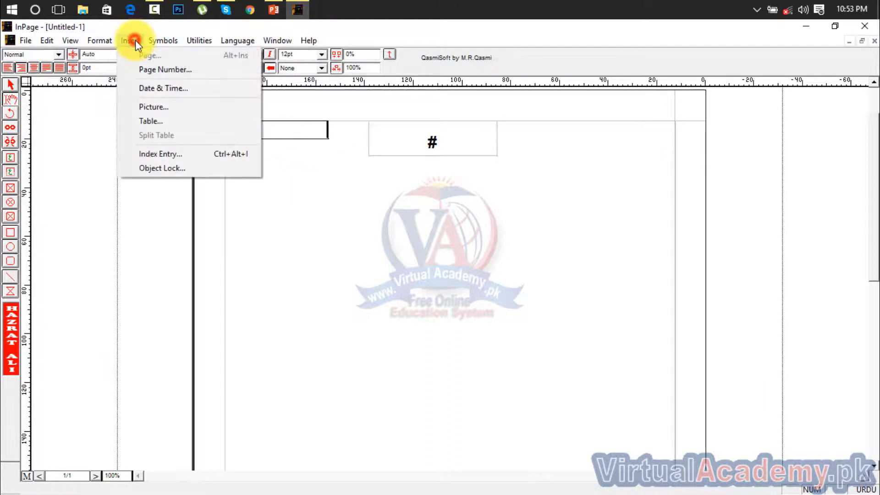
pyautogui.click(152, 87)
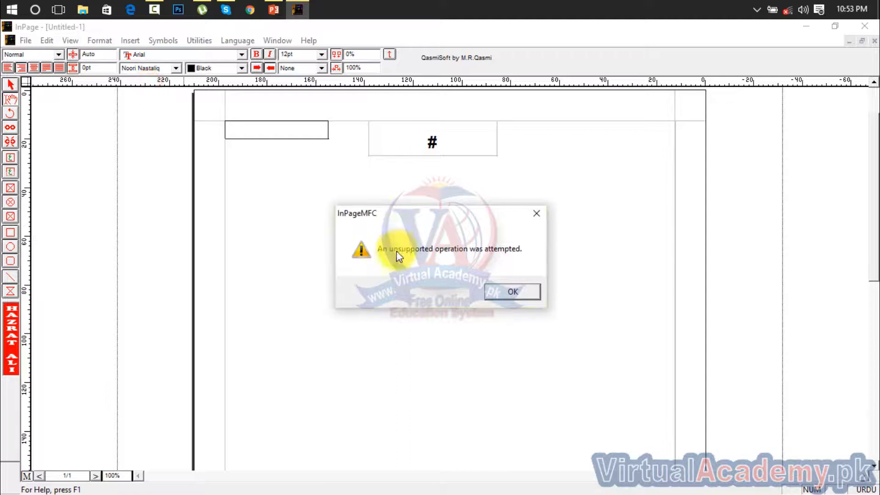
pyautogui.click(537, 213)
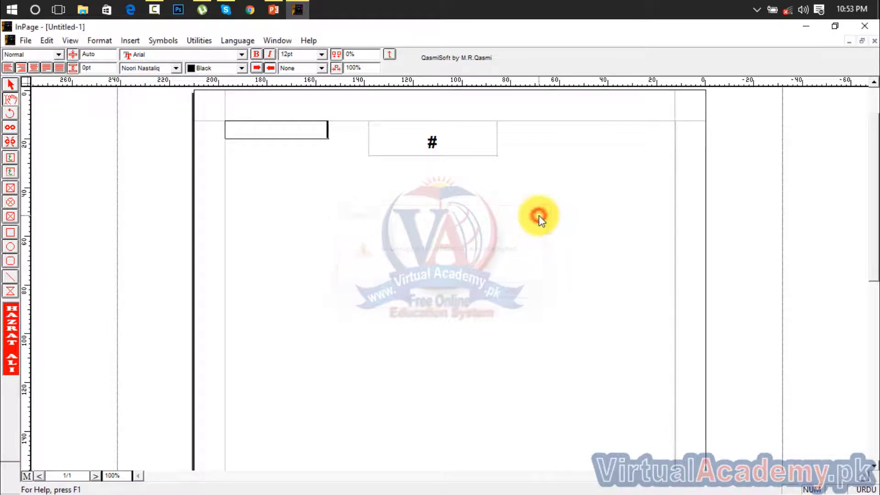
pyautogui.click(14, 85)
pyautogui.click(263, 137)
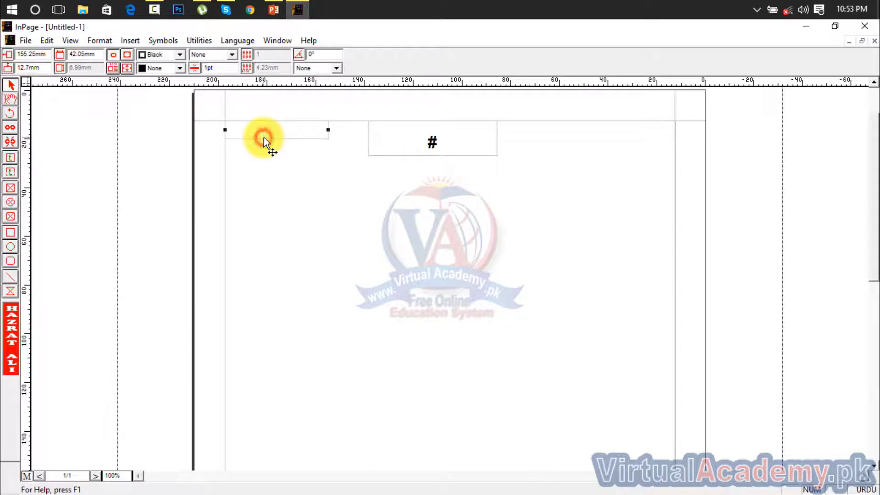
pyautogui.press('Delete')
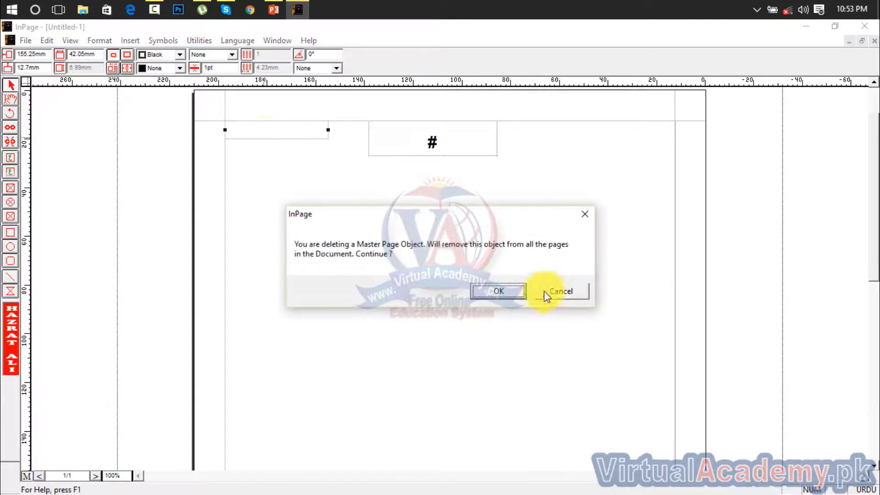
pyautogui.click(492, 290)
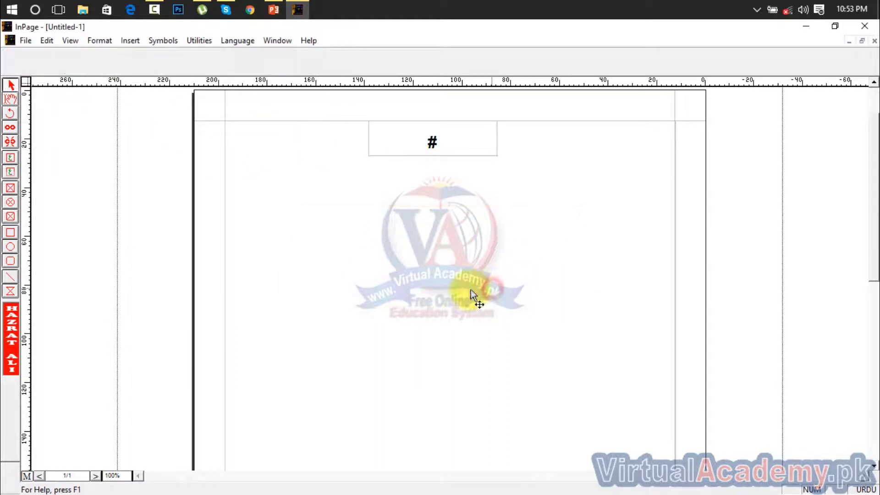
pyautogui.click(26, 477)
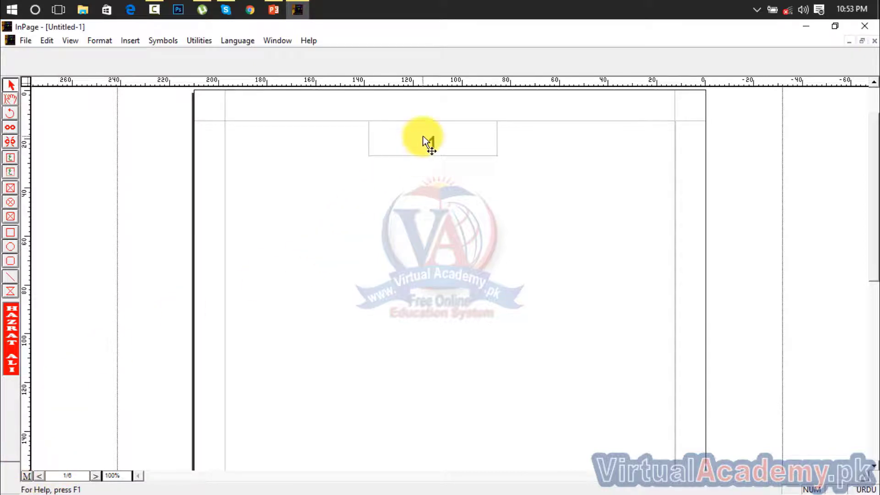
# Step: Draw a picture box in the middle of page 1 and import the madrasa.jpg photo into it
pyautogui.click(130, 41)
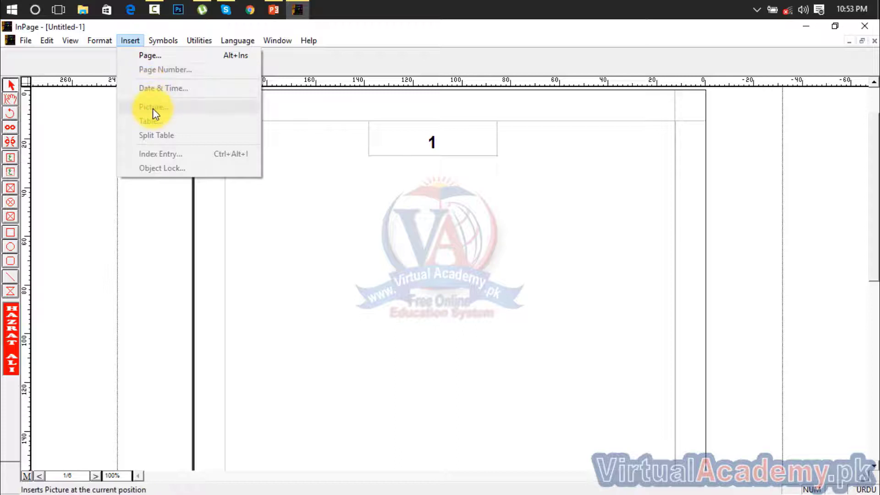
pyautogui.click(255, 191)
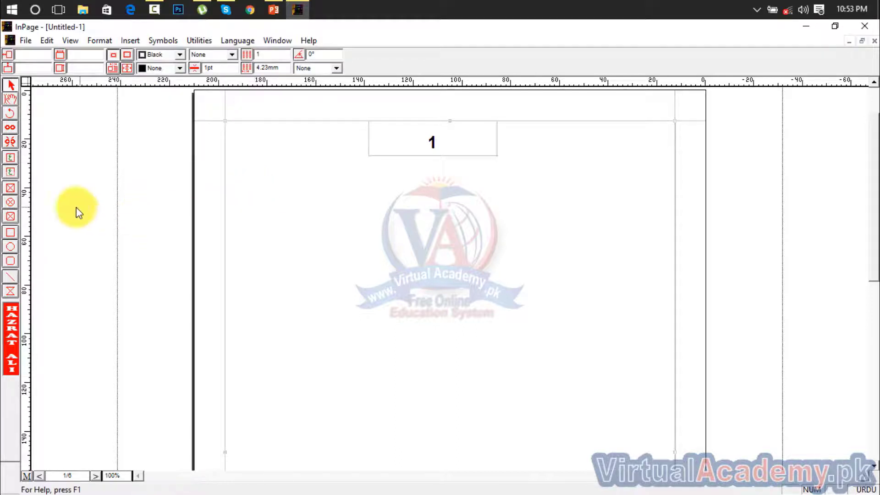
pyautogui.click(11, 190)
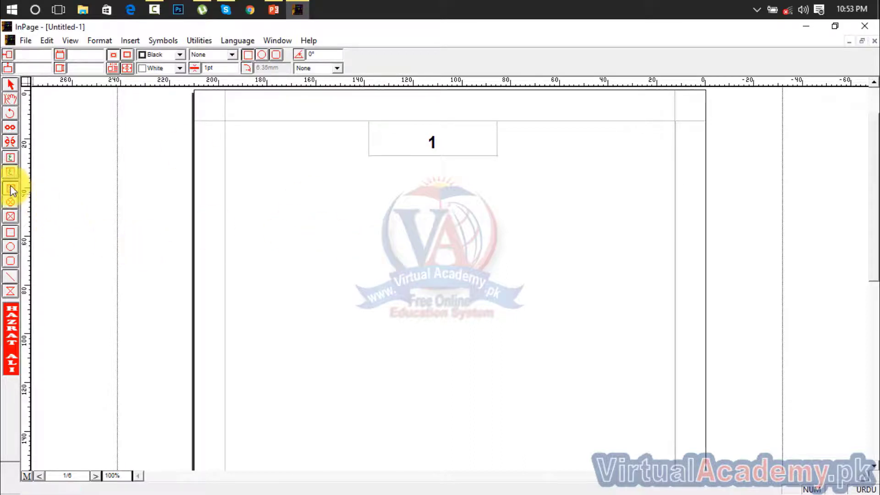
pyautogui.moveTo(372, 210); pyautogui.dragTo(611, 353)
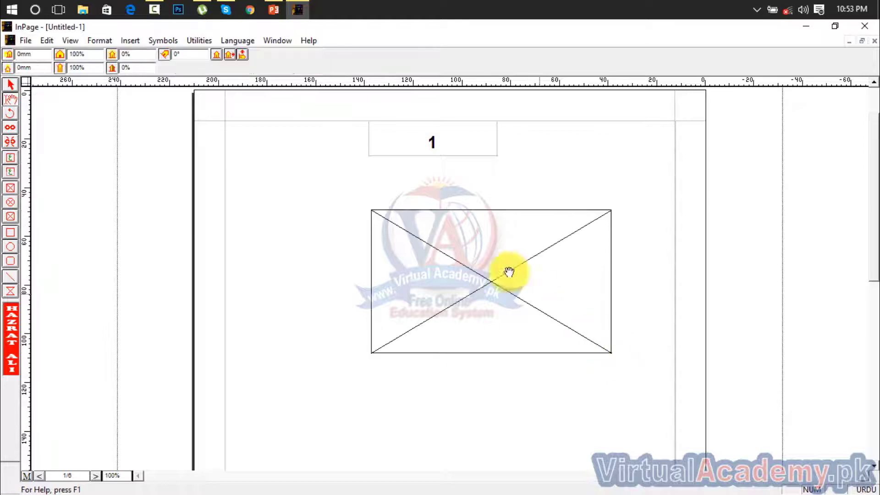
pyautogui.click(128, 41)
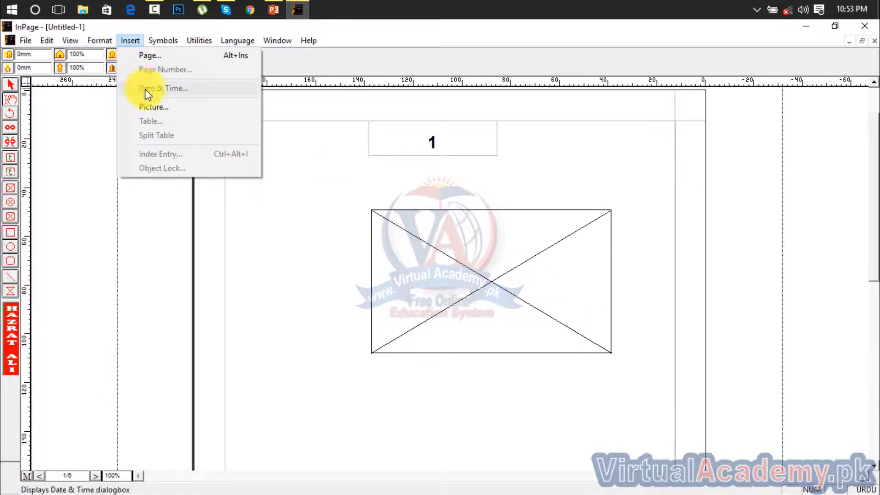
pyautogui.click(153, 107)
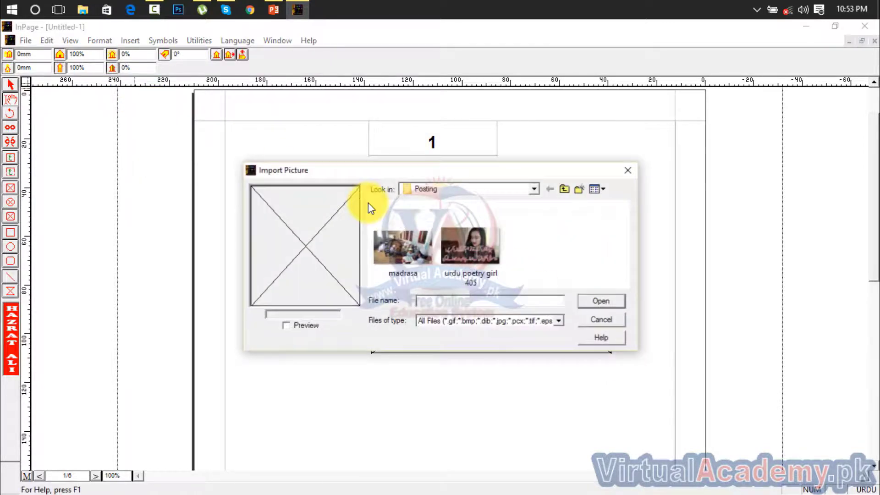
pyautogui.doubleClick(419, 241)
pyautogui.moveTo(501, 316); pyautogui.dragTo(483, 357)
# Step: Select the photo's picture box with the Pointer tool and delete it
pyautogui.click(483, 358)
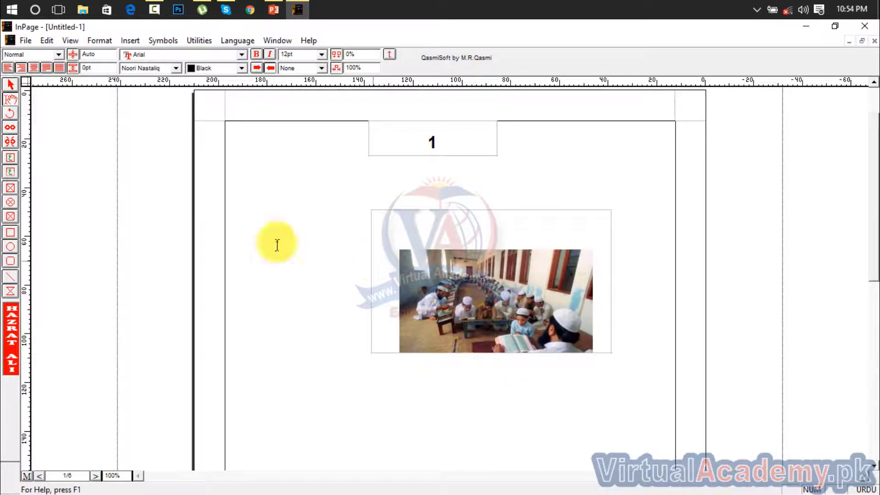
pyautogui.click(16, 85)
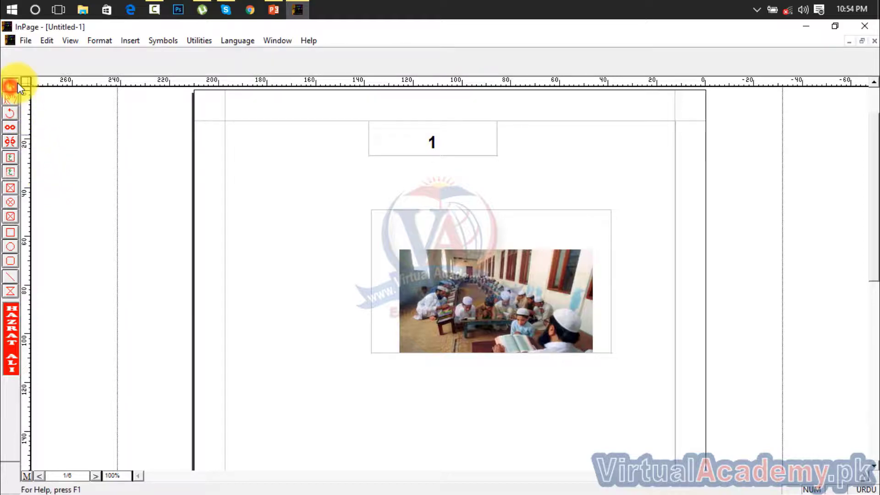
pyautogui.click(378, 220)
pyautogui.press('Delete')
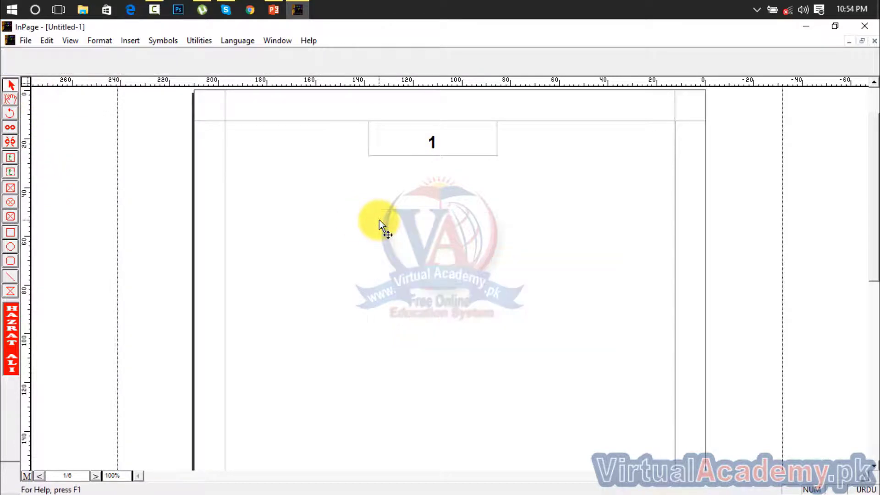
# Step: Close the Insert menu twice without choosing anything, then switch to the Text tool
pyautogui.click(130, 40)
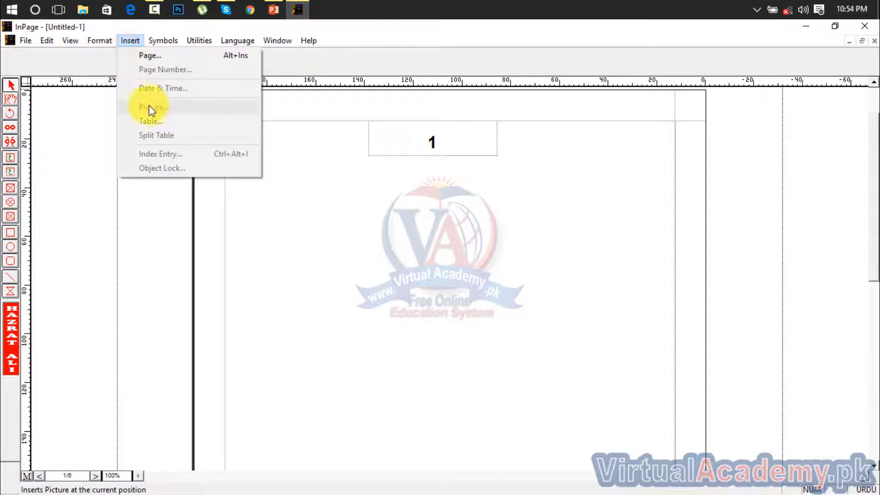
pyautogui.click(350, 244)
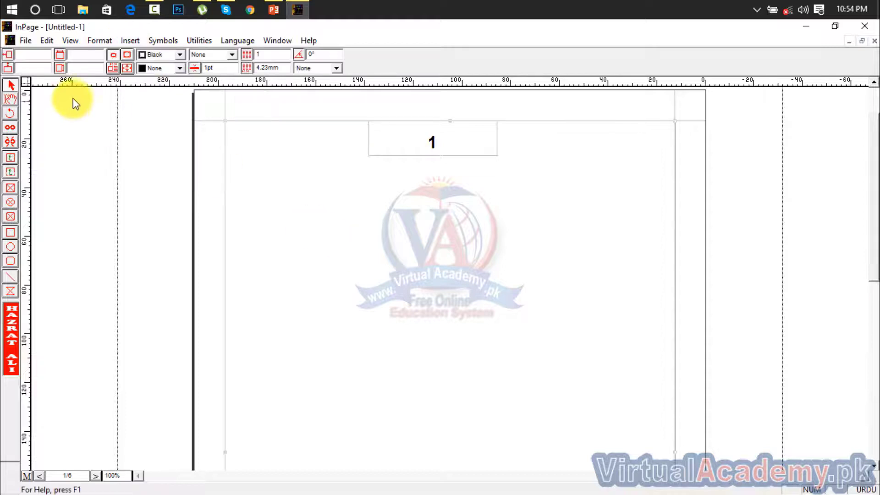
pyautogui.click(132, 41)
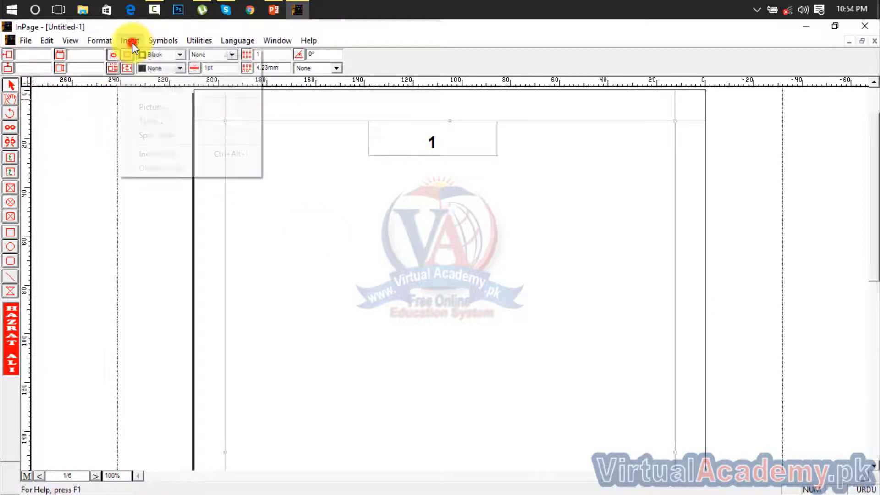
pyautogui.click(196, 214)
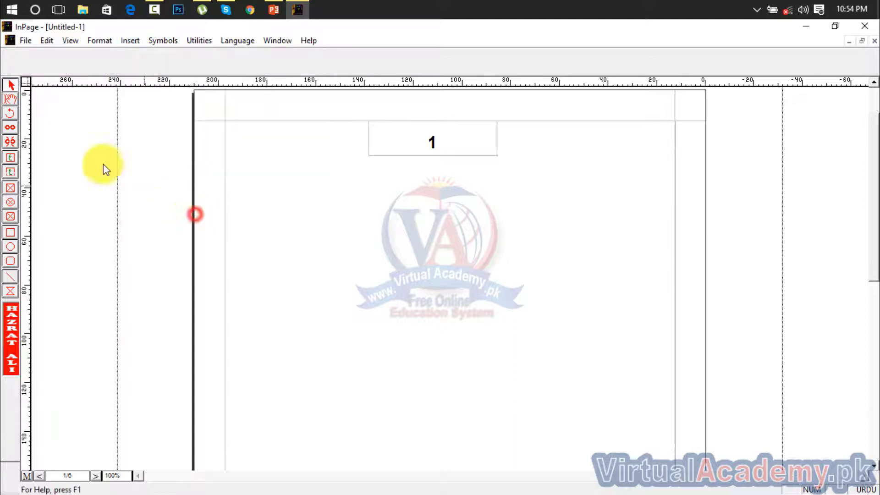
pyautogui.click(10, 99)
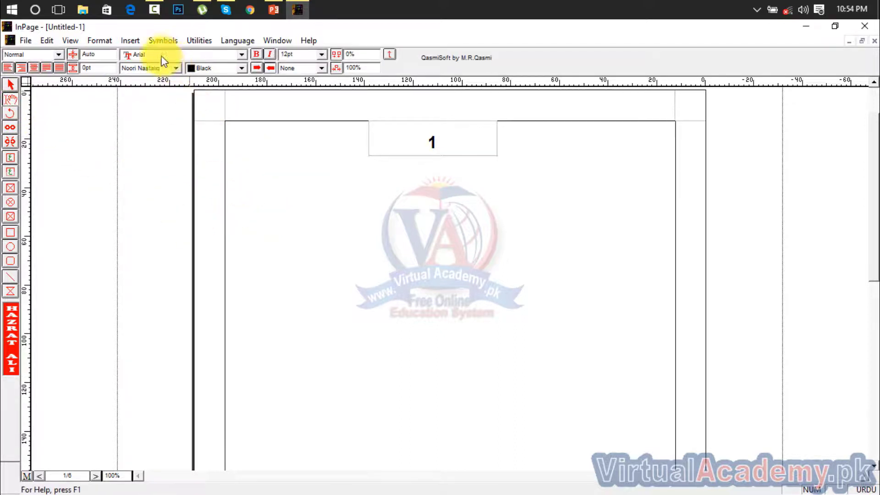
# Step: Insert a table with 5 rows and 3 columns
pyautogui.click(130, 41)
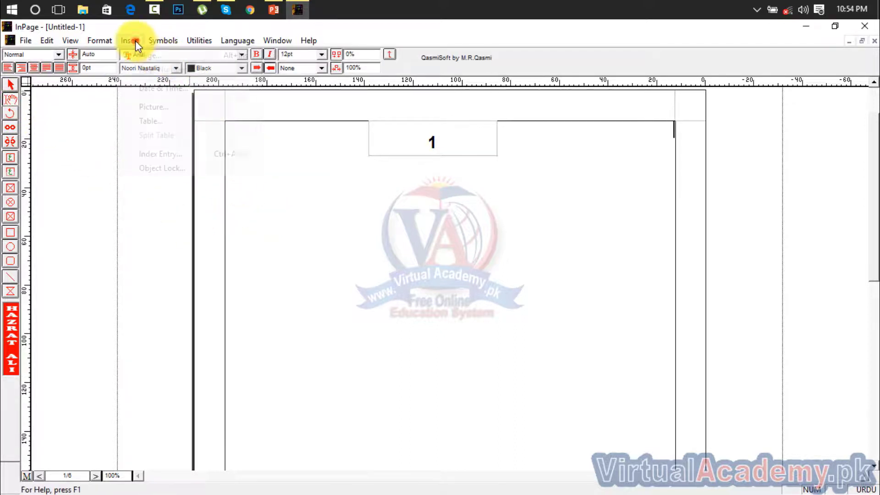
pyautogui.click(156, 121)
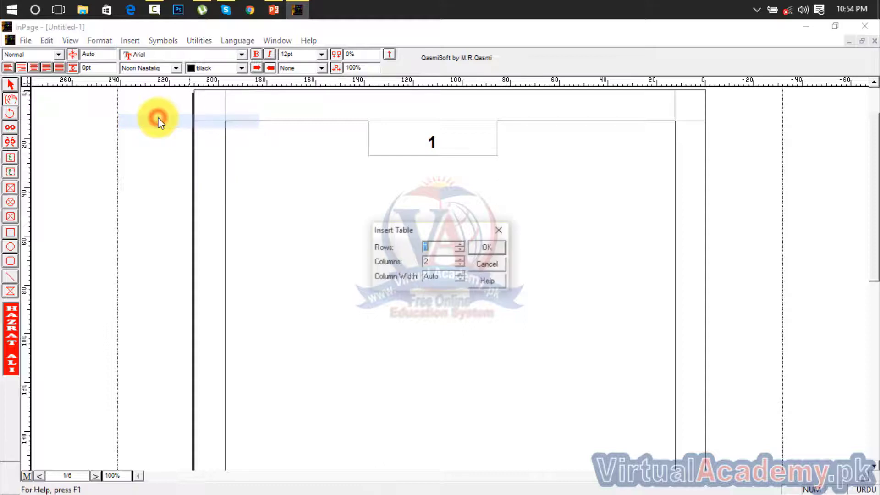
pyautogui.click(461, 246)
pyautogui.click(461, 246)
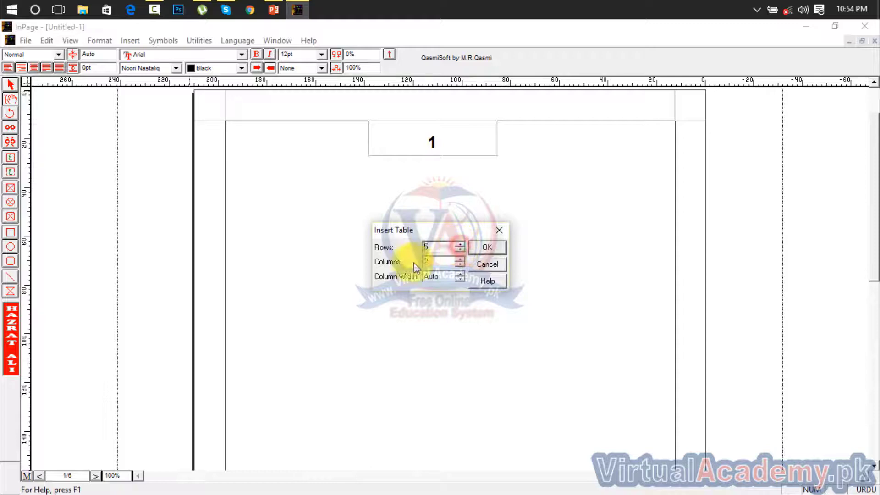
pyautogui.click(460, 265)
pyautogui.click(459, 265)
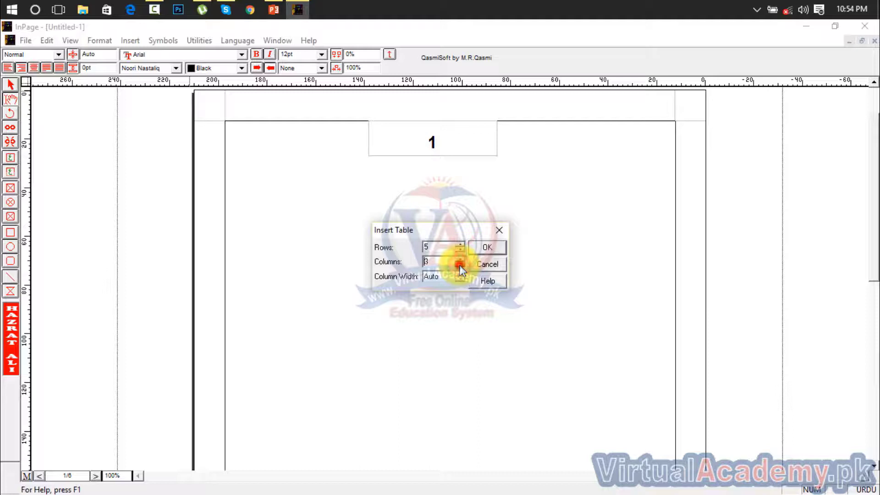
pyautogui.click(489, 248)
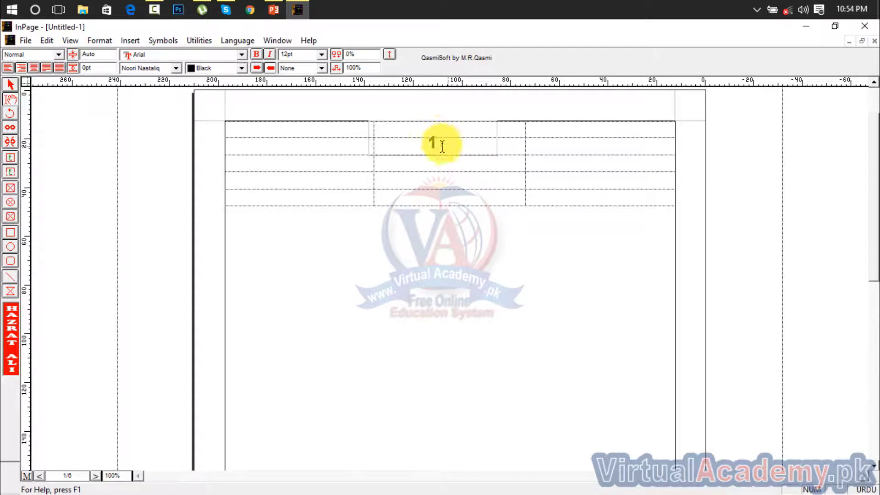
# Step: Select the table's top-row cells and split the table there with Split Table
pyautogui.moveTo(598, 130); pyautogui.dragTo(316, 135)
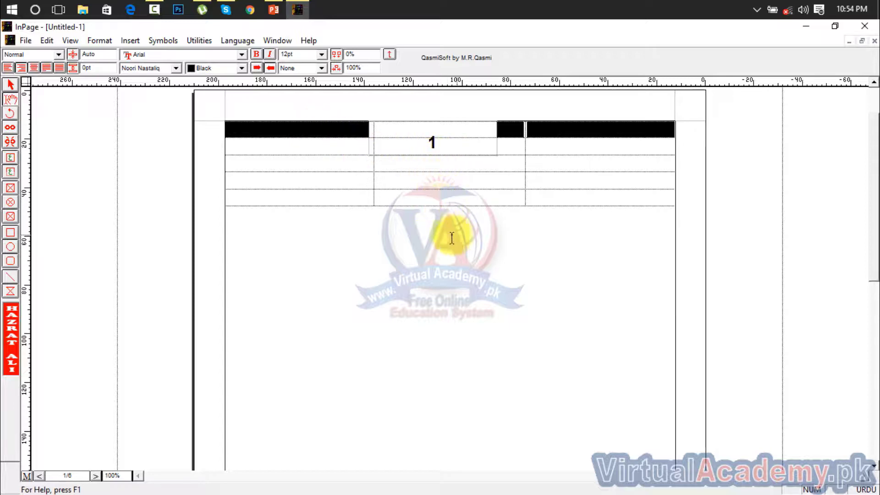
pyautogui.click(118, 39)
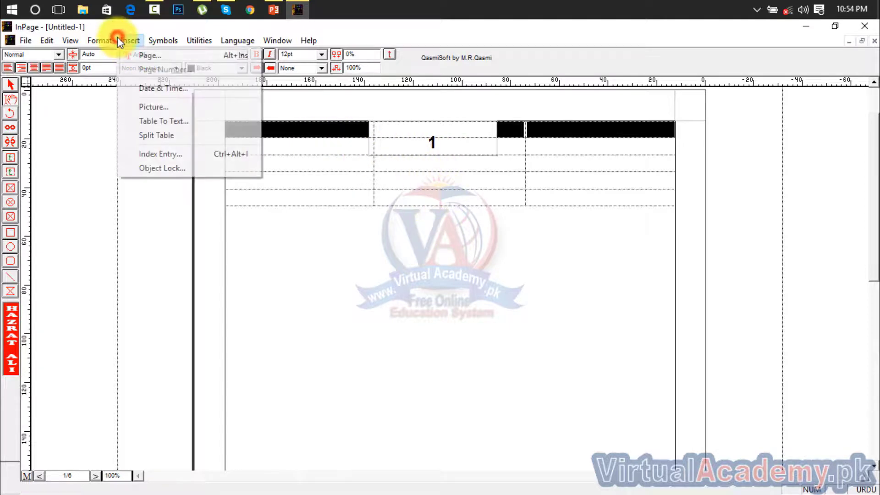
pyautogui.click(154, 137)
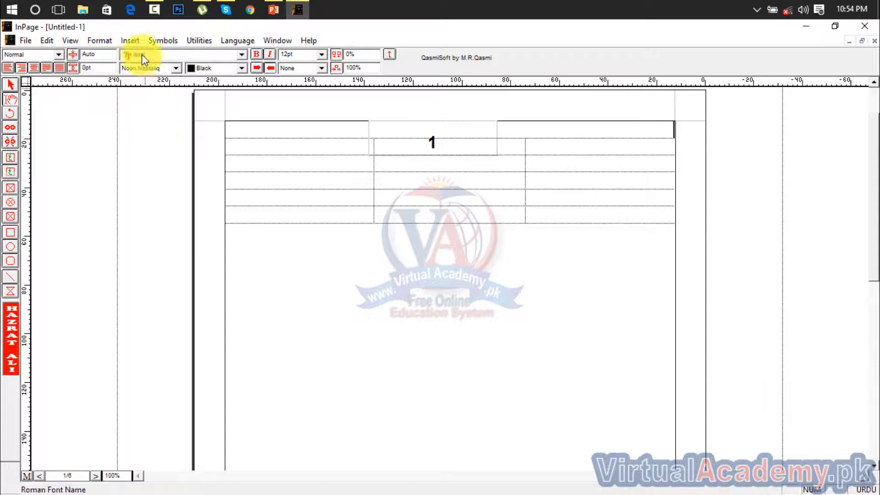
pyautogui.click(131, 41)
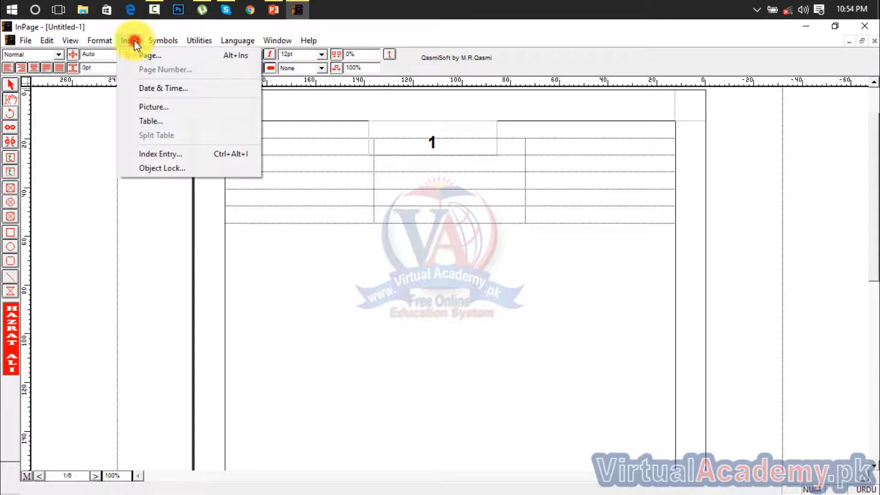
pyautogui.click(418, 357)
# Step: Split the table twice more from cells further down, pushing the rows lower
pyautogui.click(351, 198)
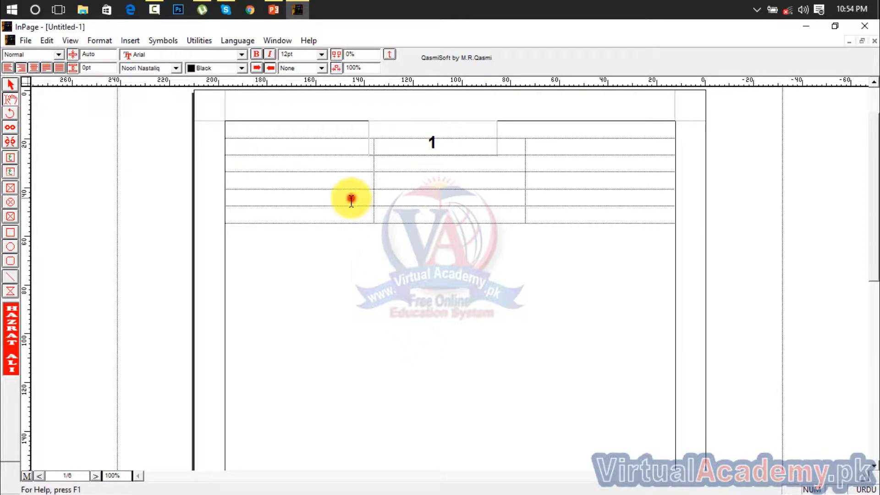
pyautogui.click(135, 41)
pyautogui.click(156, 135)
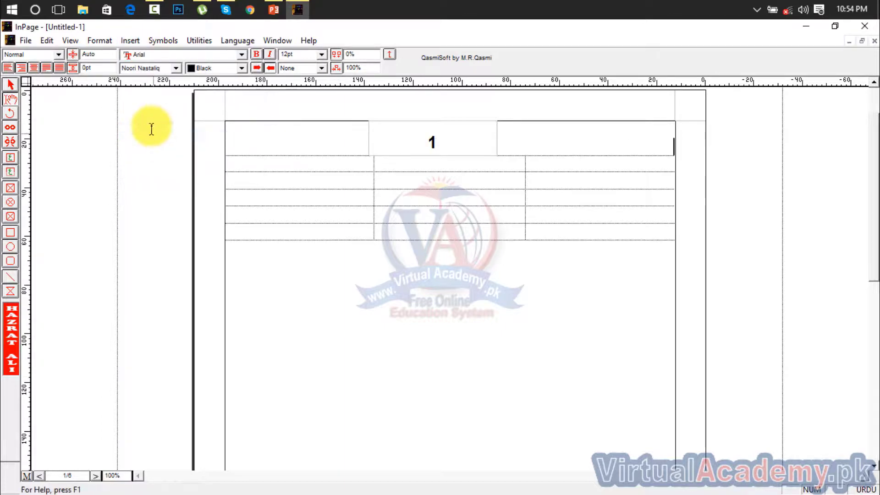
pyautogui.click(122, 42)
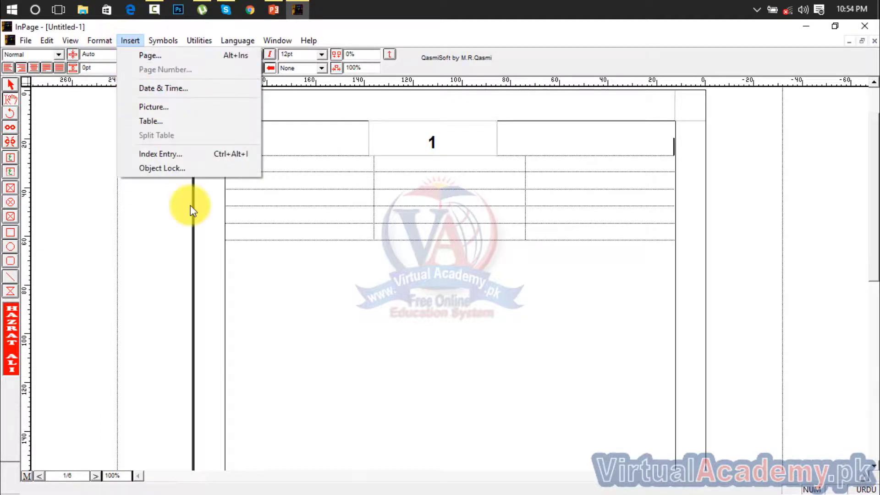
pyautogui.click(270, 204)
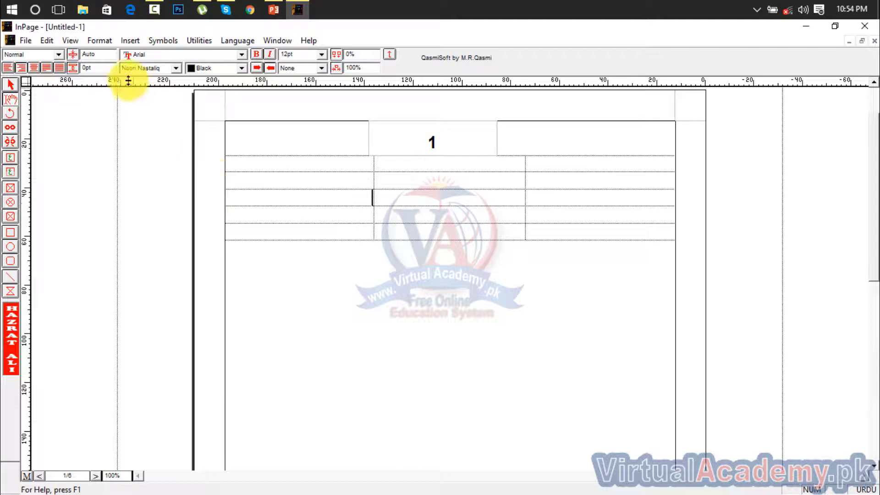
pyautogui.click(126, 41)
pyautogui.click(155, 130)
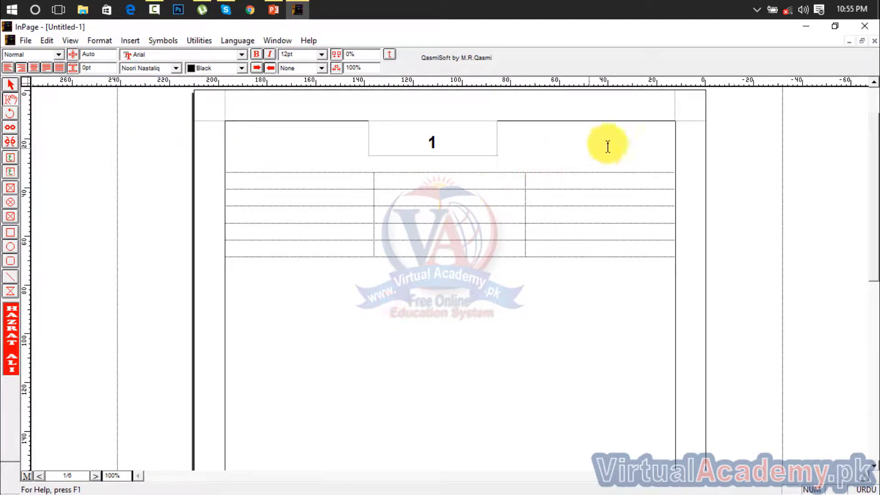
# Step: Add an empty line above the table so it sits below the page-number box
pyautogui.click(662, 146)
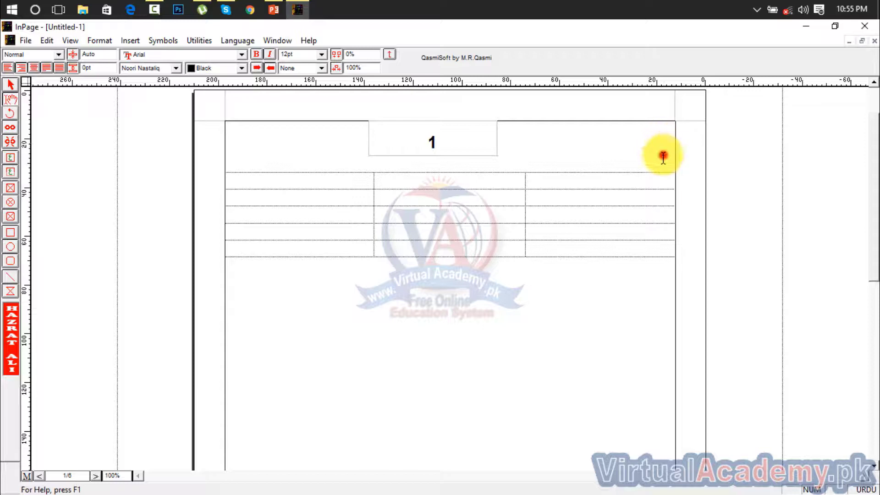
pyautogui.press('Return')
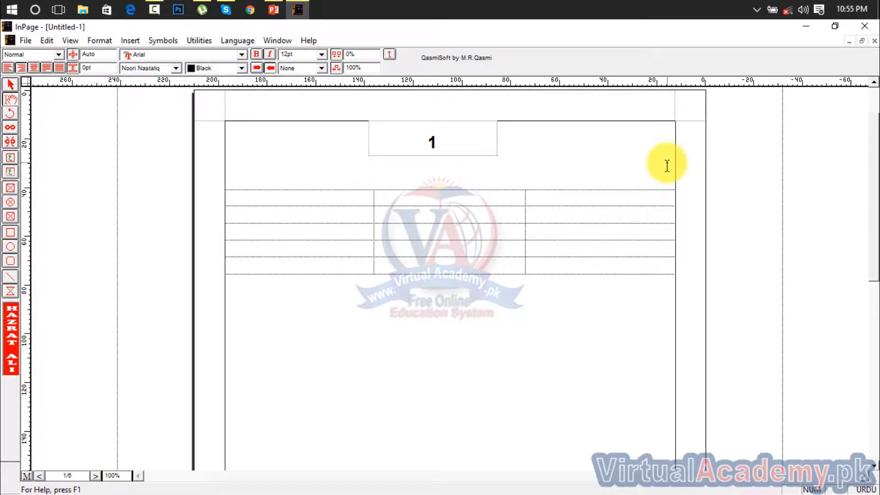
pyautogui.click(669, 179)
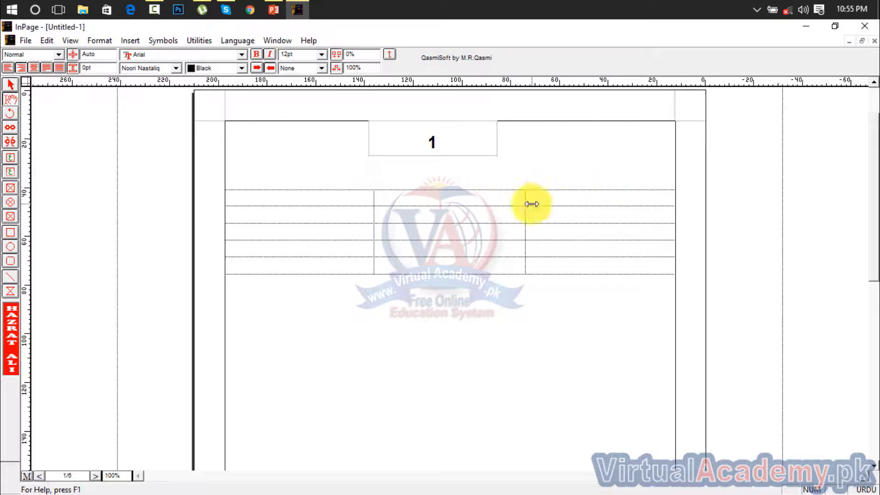
pyautogui.click(481, 275)
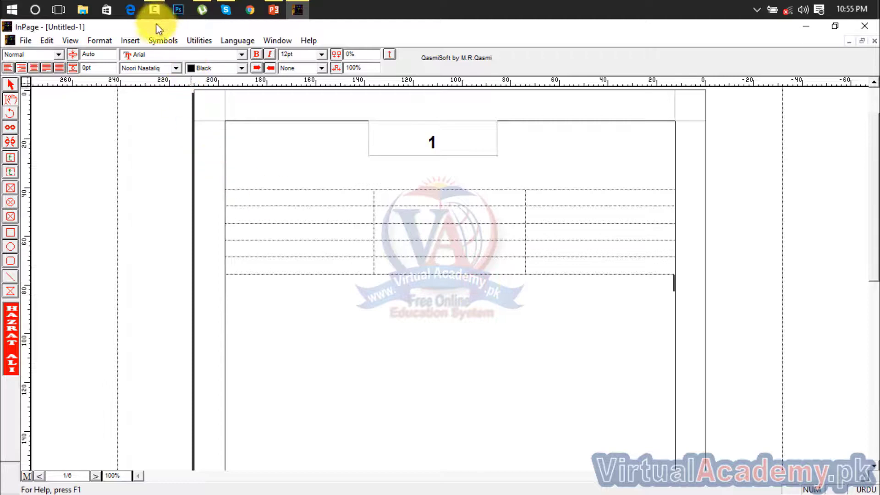
# Step: Insert a new table with 6 rows and 3 columns
pyautogui.click(130, 40)
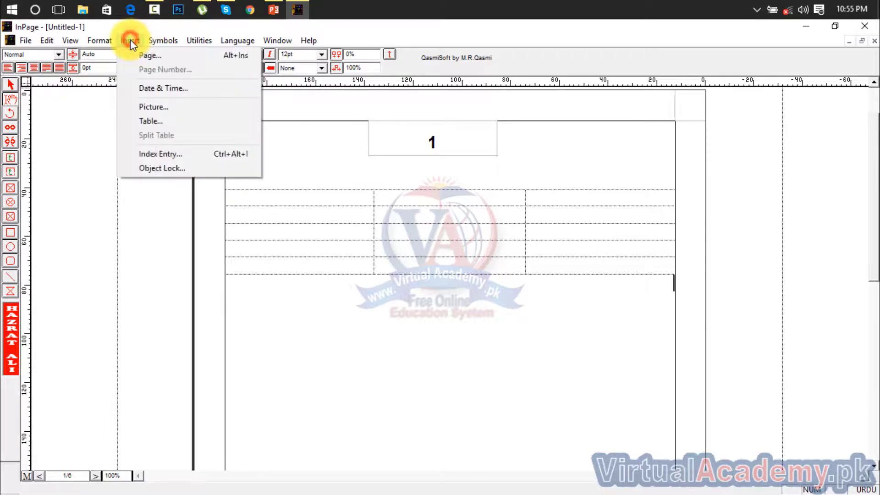
pyautogui.click(169, 121)
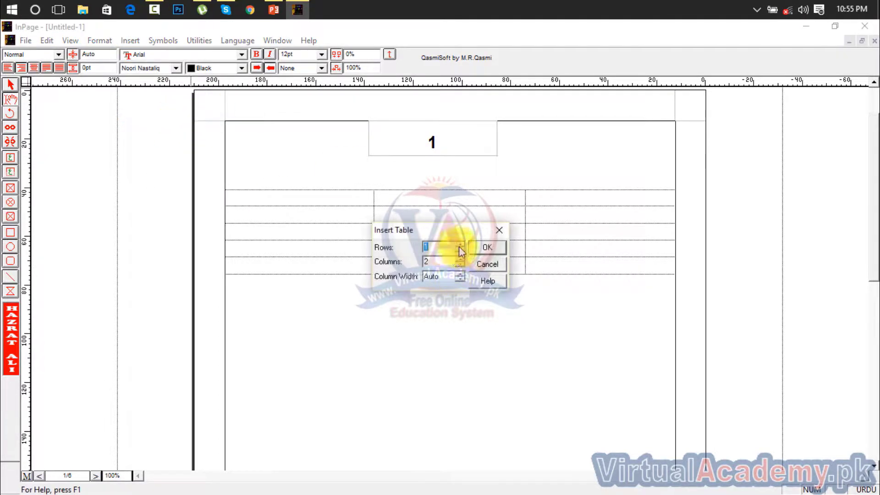
pyautogui.write('6')
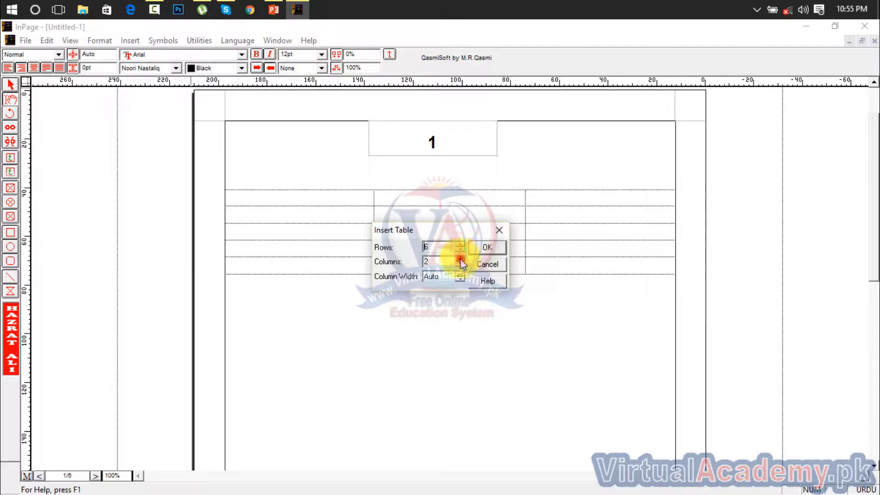
pyautogui.click(460, 259)
pyautogui.click(481, 247)
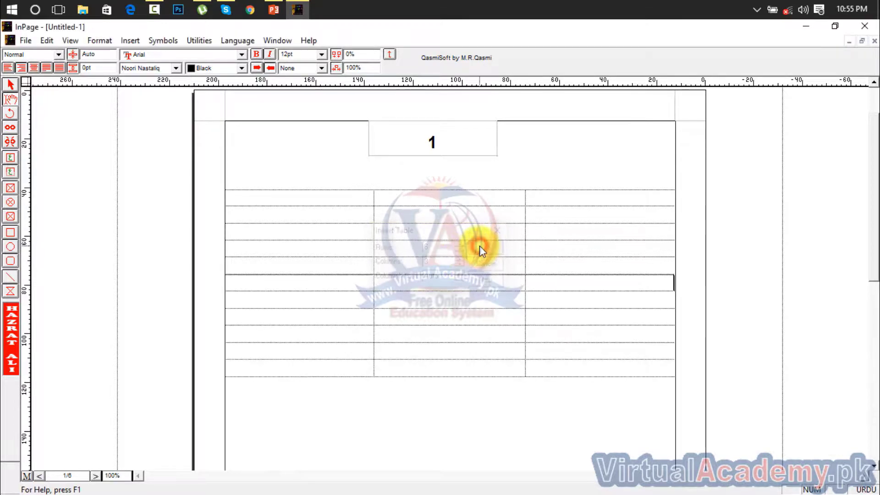
# Step: Split the table at the middle column's bottom row, leaving a blank band between its halves
pyautogui.click(553, 394)
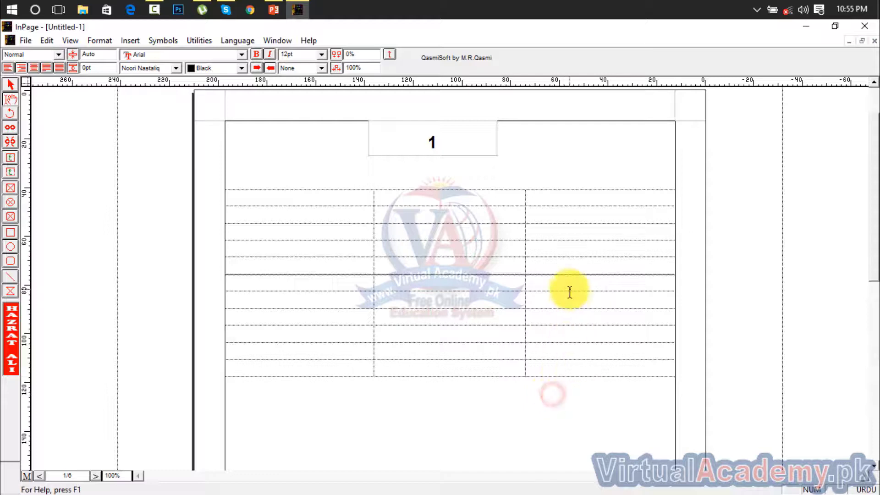
pyautogui.moveTo(622, 284); pyautogui.dragTo(622, 327)
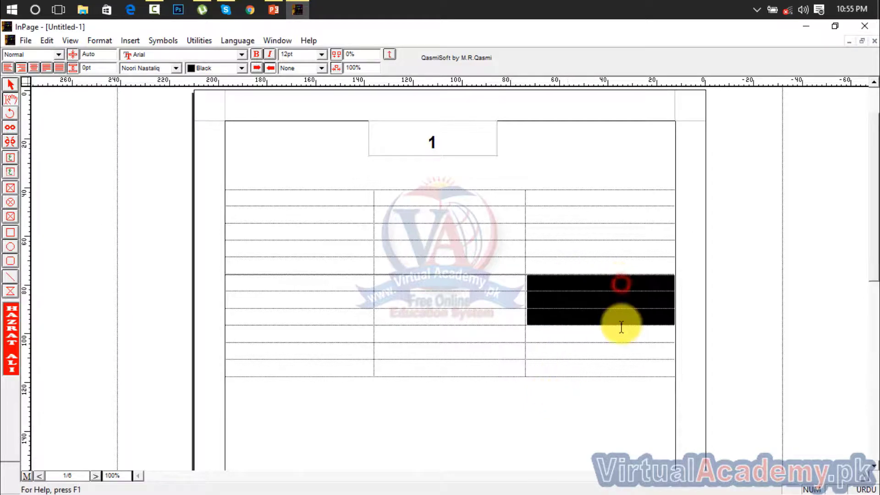
pyautogui.click(562, 364)
pyautogui.click(513, 365)
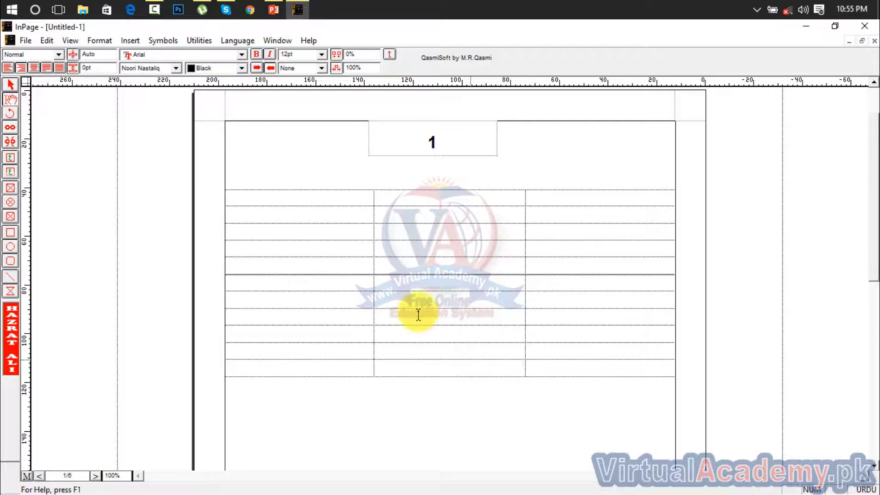
pyautogui.click(123, 39)
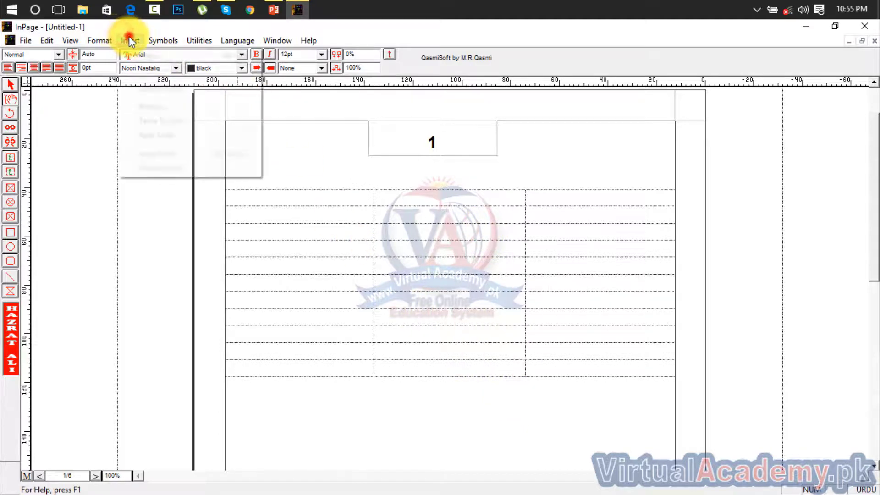
pyautogui.click(162, 135)
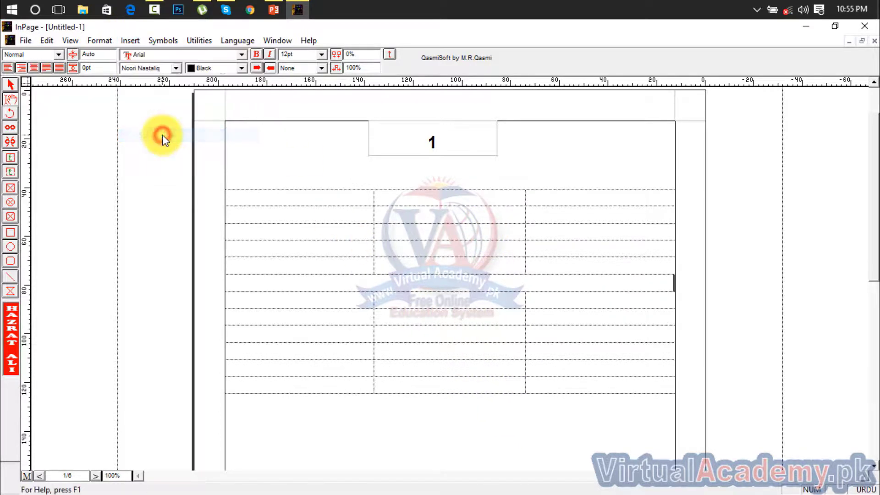
pyautogui.click(654, 287)
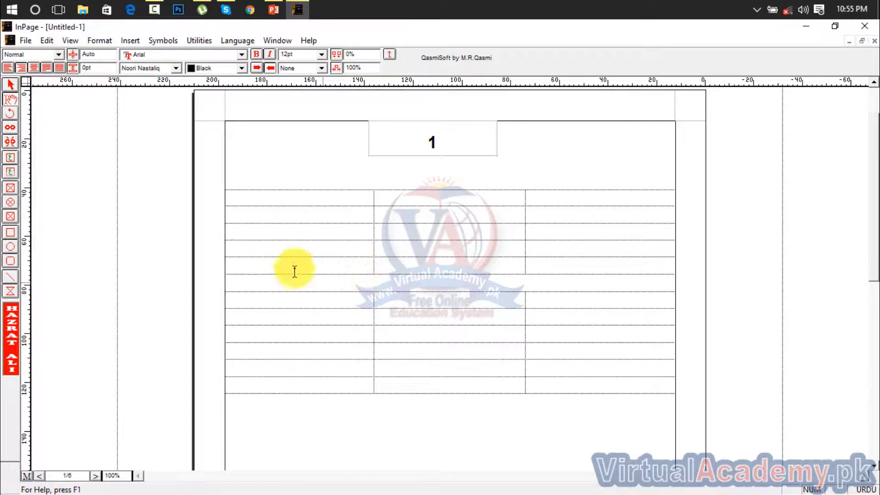
pyautogui.click(131, 42)
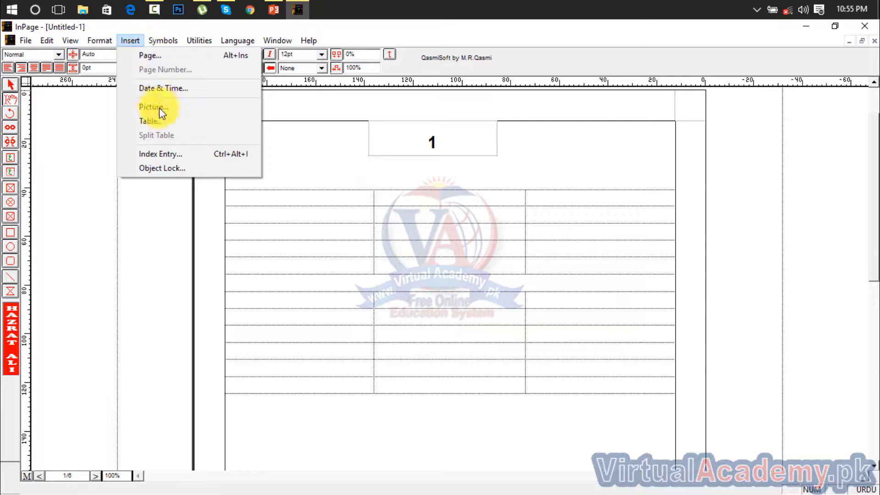
# Step: Split the table again from its bottom cell to widen the blank band
pyautogui.click(300, 384)
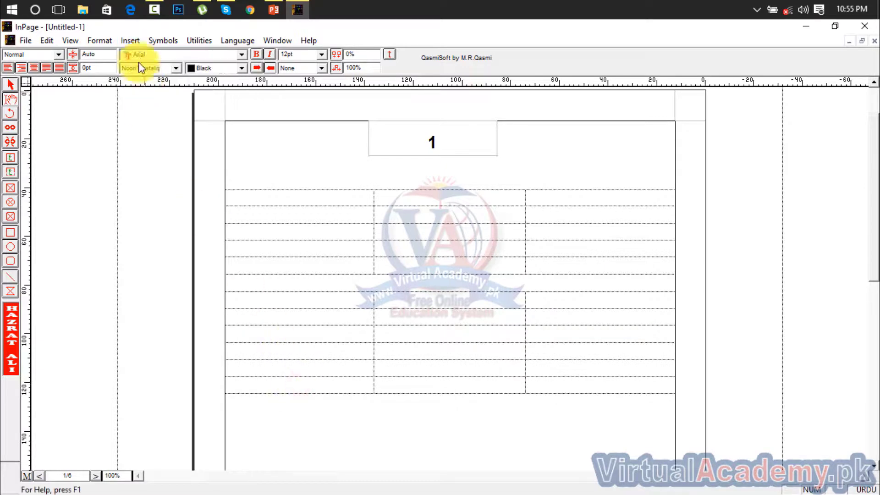
pyautogui.click(132, 42)
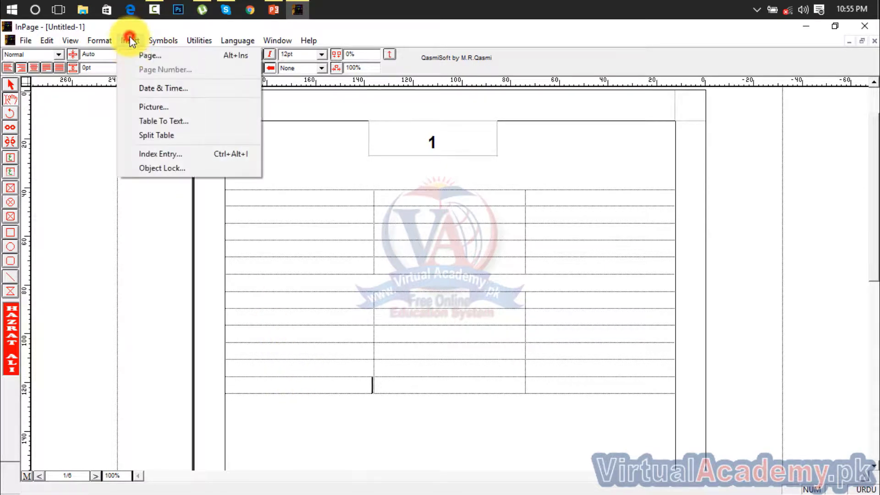
pyautogui.click(158, 132)
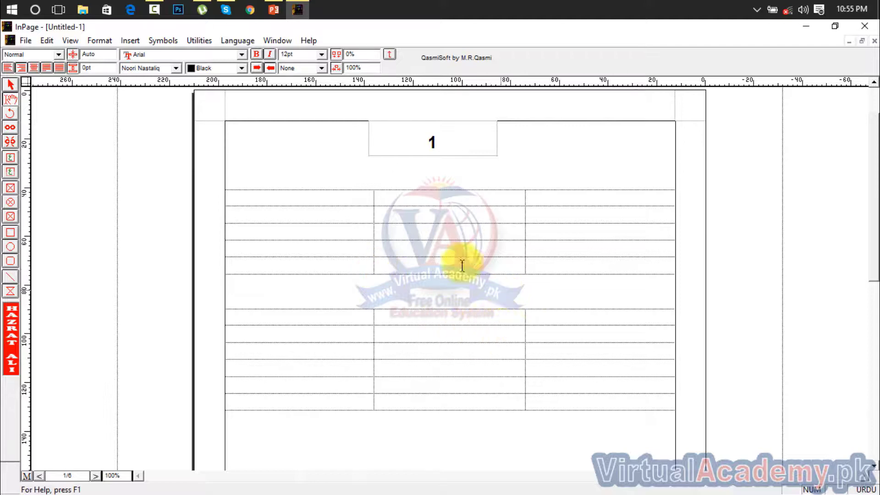
# Step: Attempt to add an index entry and dismiss the unsupported-operation error
pyautogui.click(131, 41)
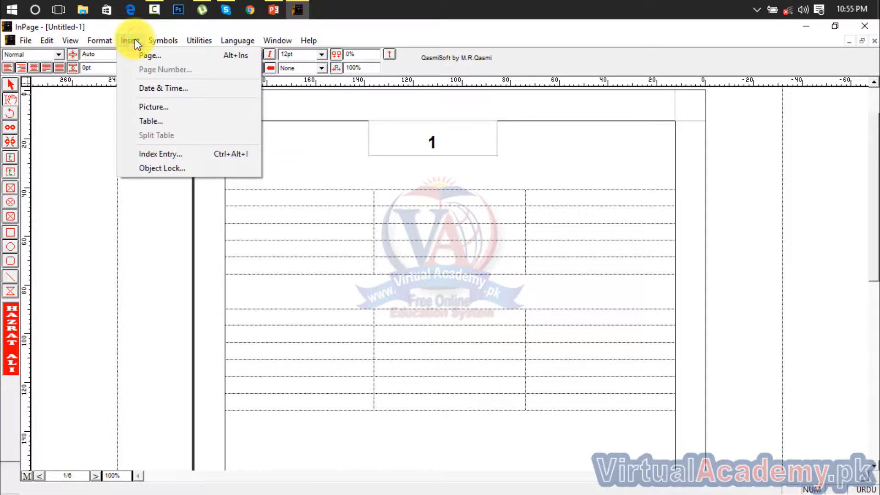
pyautogui.click(188, 156)
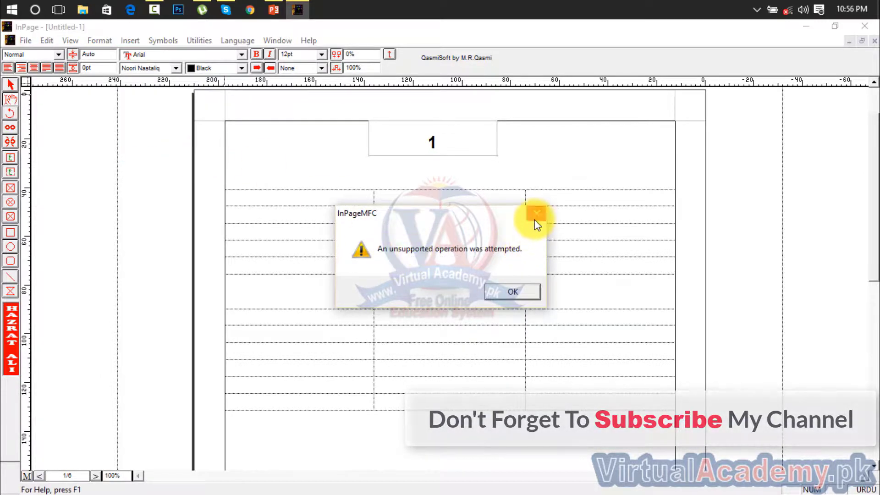
pyautogui.click(535, 219)
pyautogui.click(131, 40)
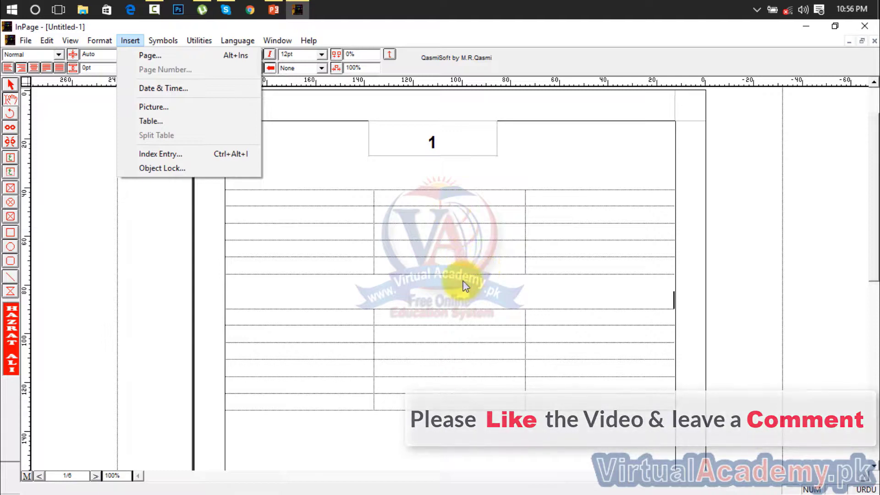
# Step: Attempt Object Lock and dismiss the unsupported-operation error
pyautogui.click(156, 166)
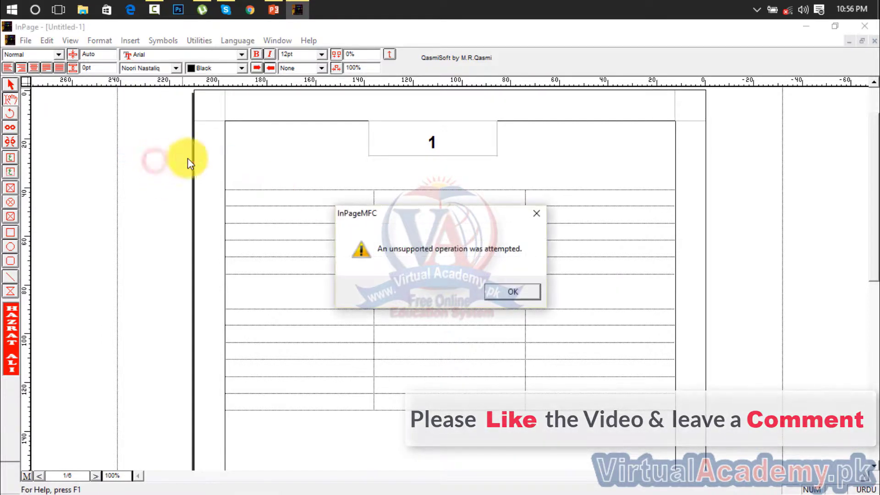
pyautogui.click(535, 212)
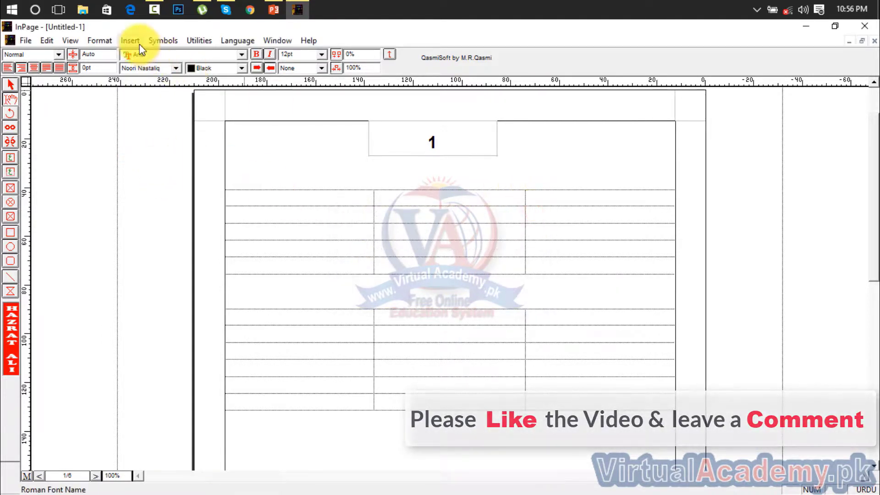
pyautogui.click(133, 41)
# Step: Lock object number 1, then select the whole table
pyautogui.click(165, 167)
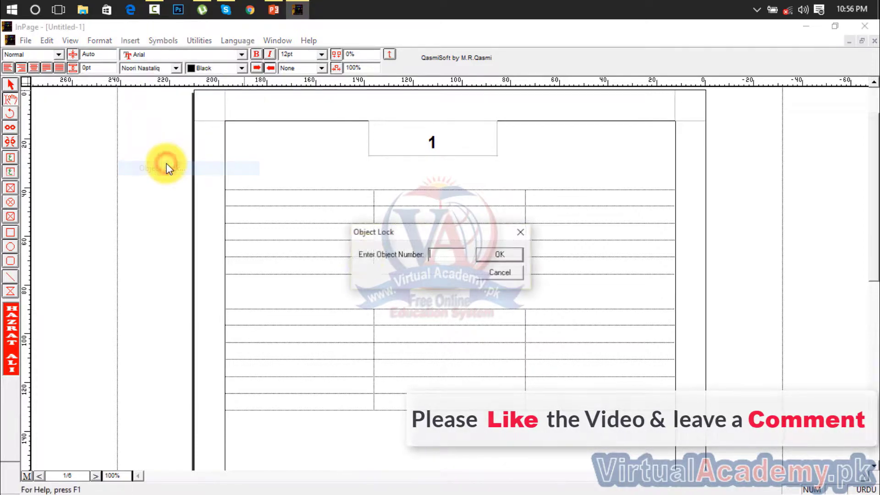
pyautogui.click(438, 253)
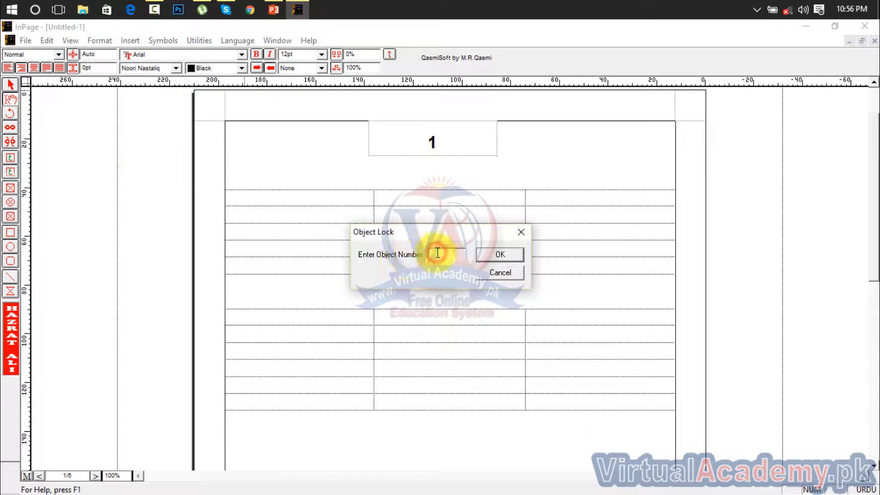
pyautogui.click(479, 261)
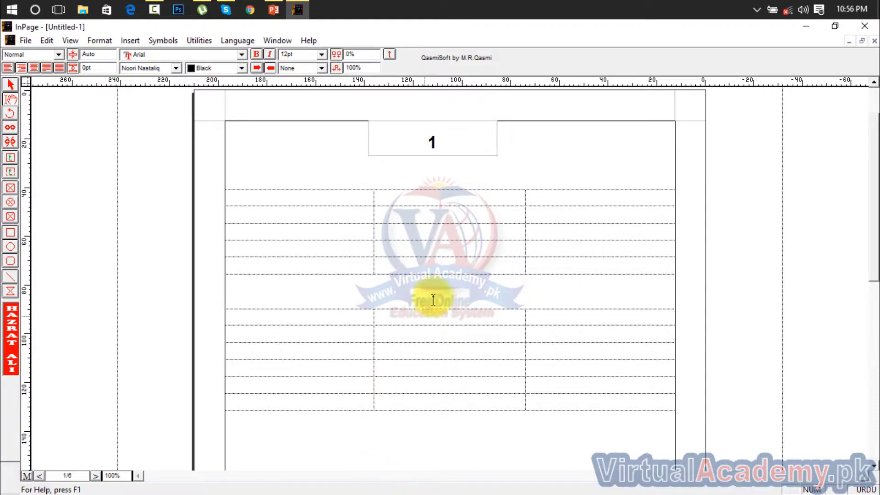
pyautogui.moveTo(615, 151); pyautogui.dragTo(340, 433)
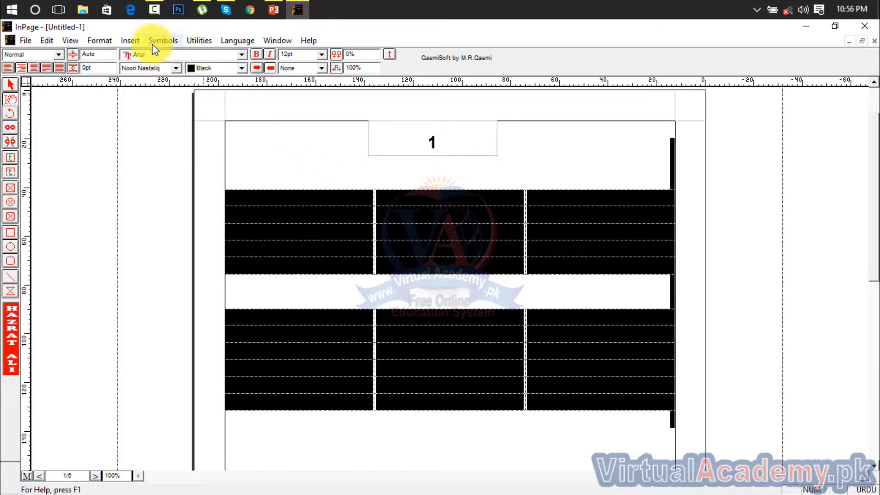
pyautogui.click(131, 41)
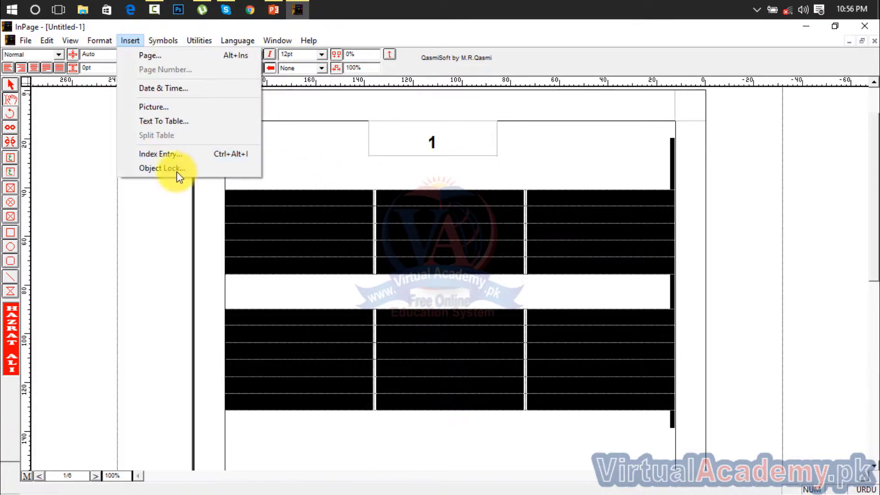
pyautogui.moveTo(166, 42)
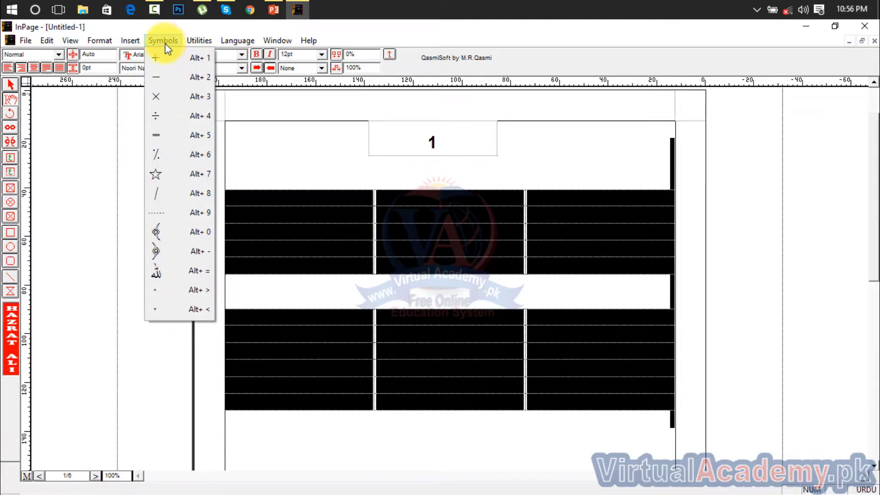
pyautogui.click(425, 257)
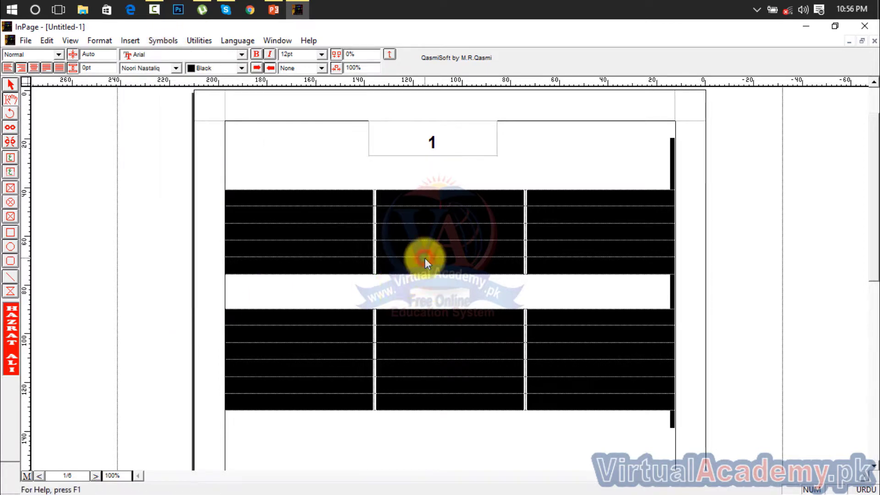
pyautogui.click(428, 268)
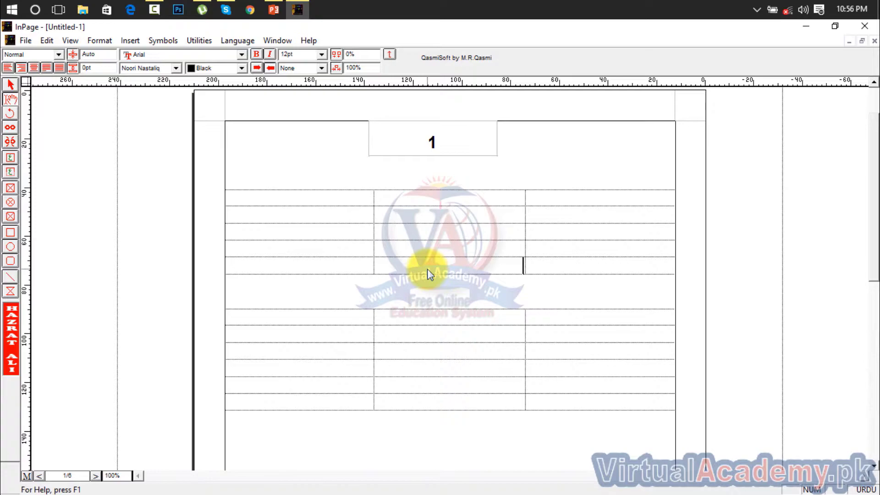